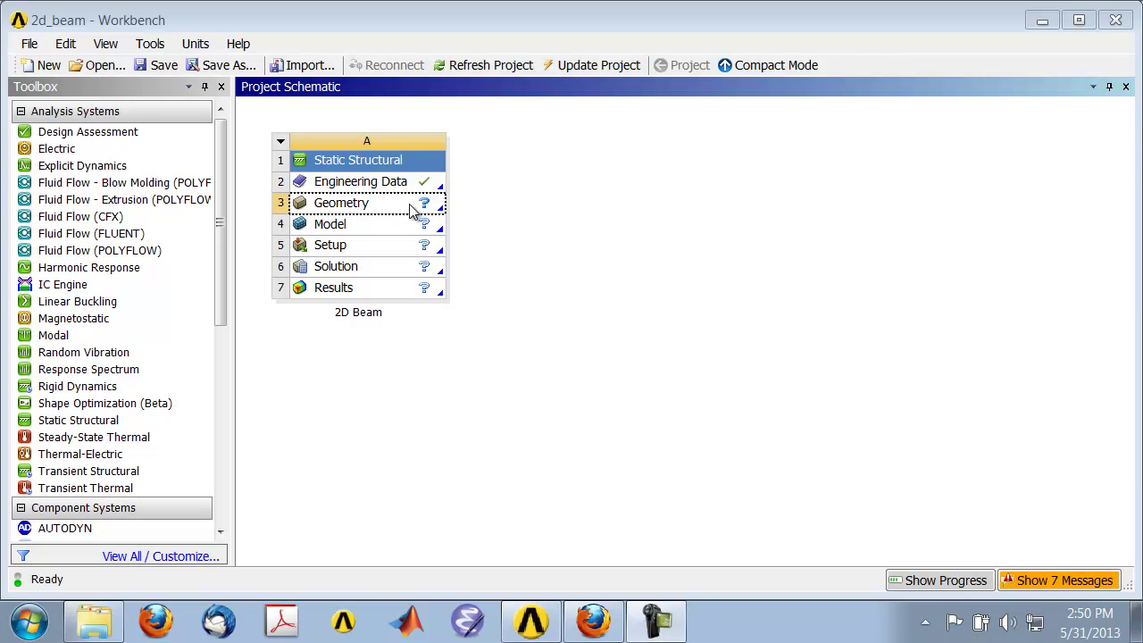
Change the 2D Beam Geometry's Analysis Type to 2D in its Properties, then close the panel
{"action": "right_click", "coordinate": [411, 207]}
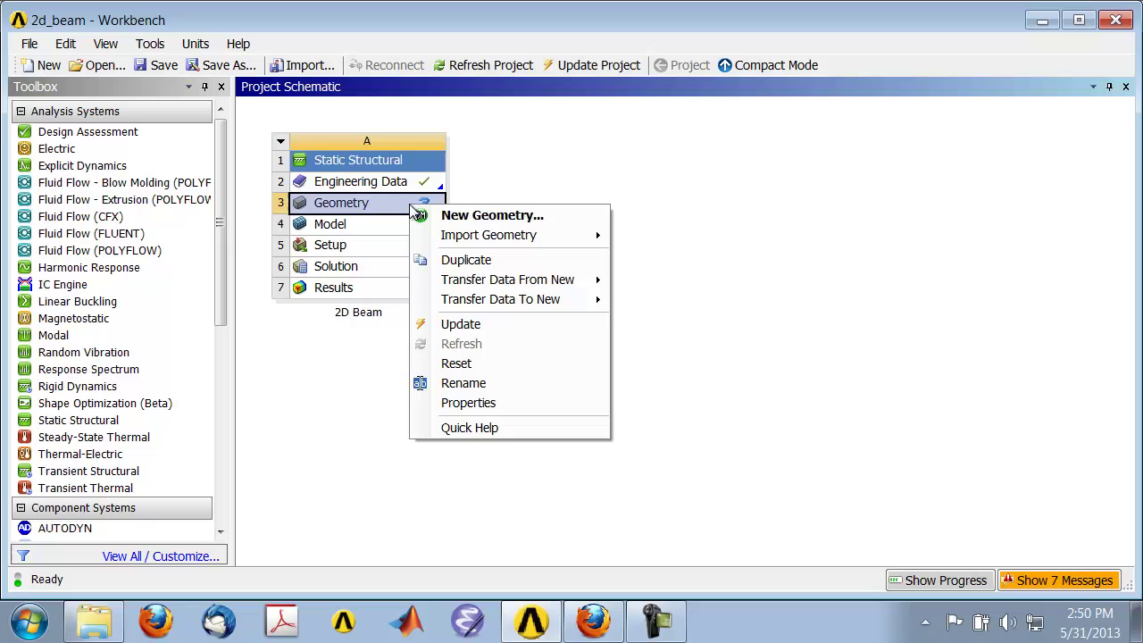
{"action": "left_click", "coordinate": [495, 403]}
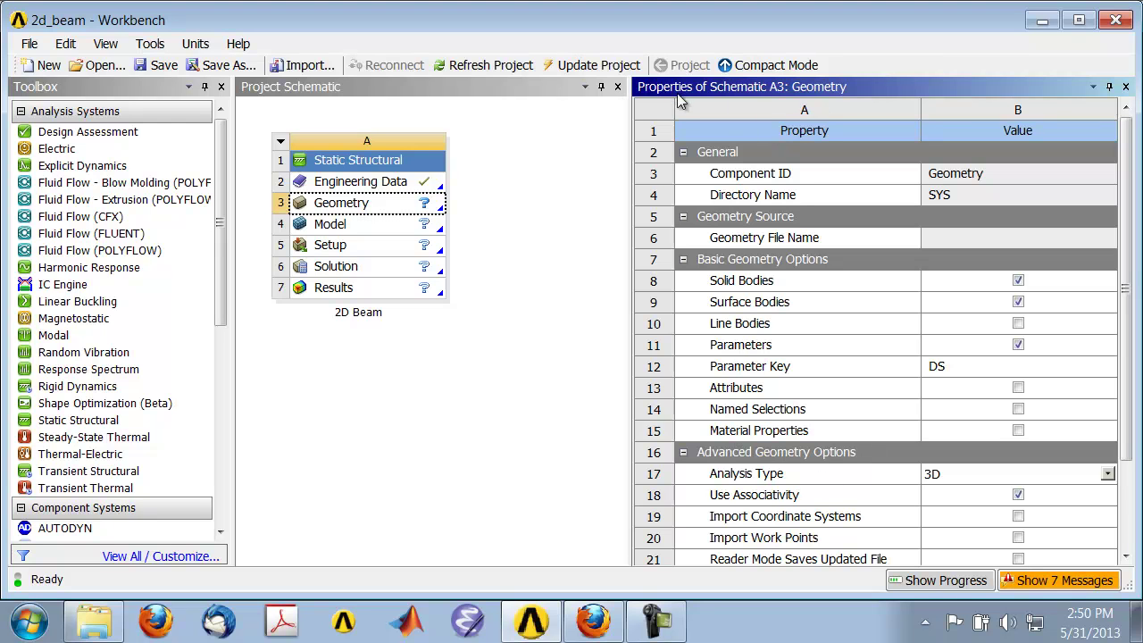
{"action": "left_click", "coordinate": [1107, 473]}
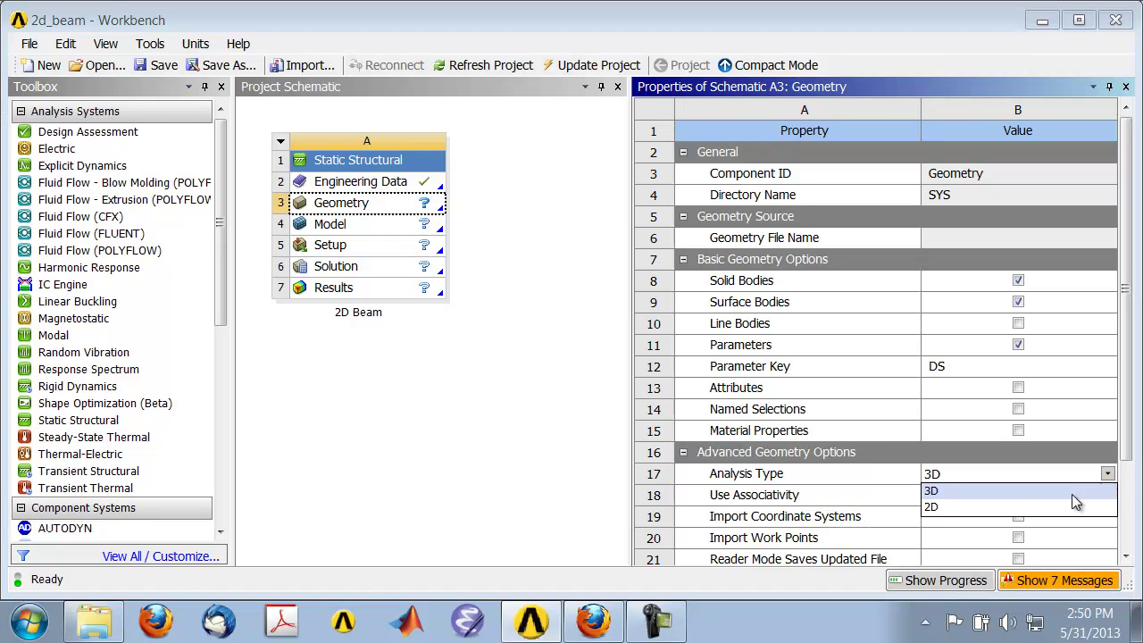
{"action": "left_click", "coordinate": [994, 507]}
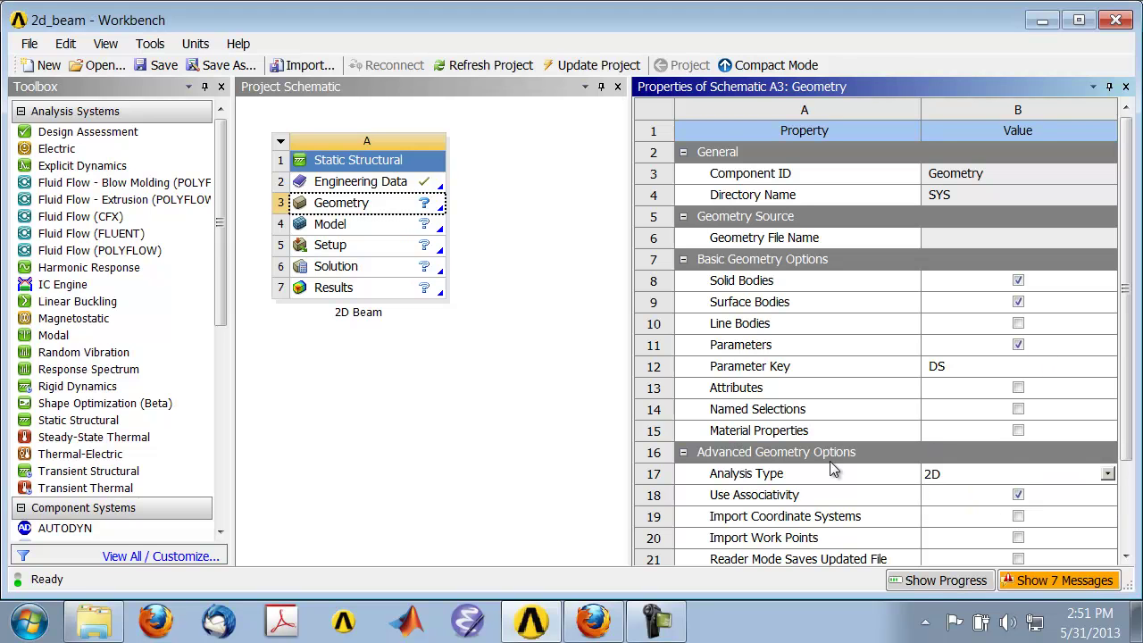
{"action": "left_click", "coordinate": [1126, 90]}
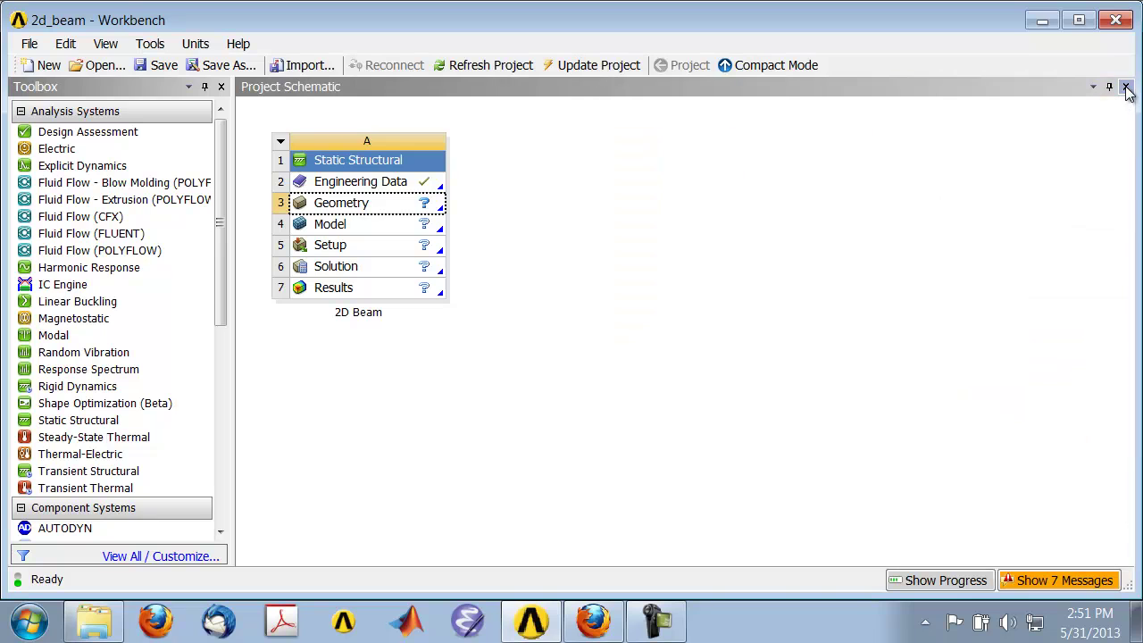
Launch DesignModeler for the 2D Beam geometry using Inch as the length unit
{"action": "double_click", "coordinate": [357, 207]}
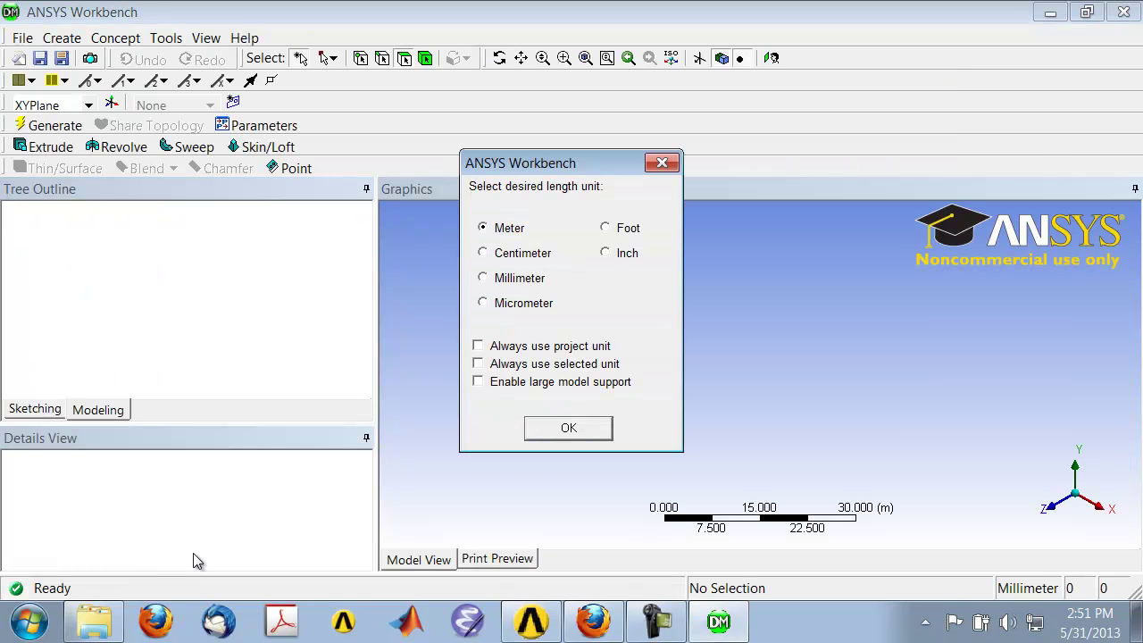
{"action": "left_click", "coordinate": [608, 255]}
{"action": "left_click", "coordinate": [563, 427]}
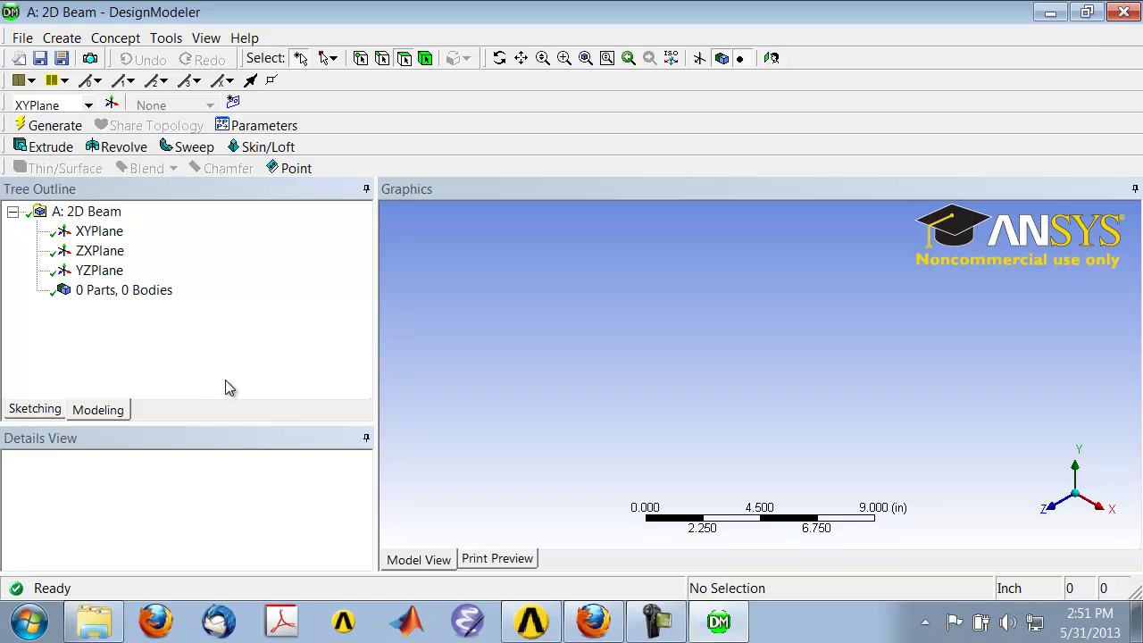
Select the XYPlane, look straight at it, and begin sketching on it
{"action": "left_click", "coordinate": [96, 234]}
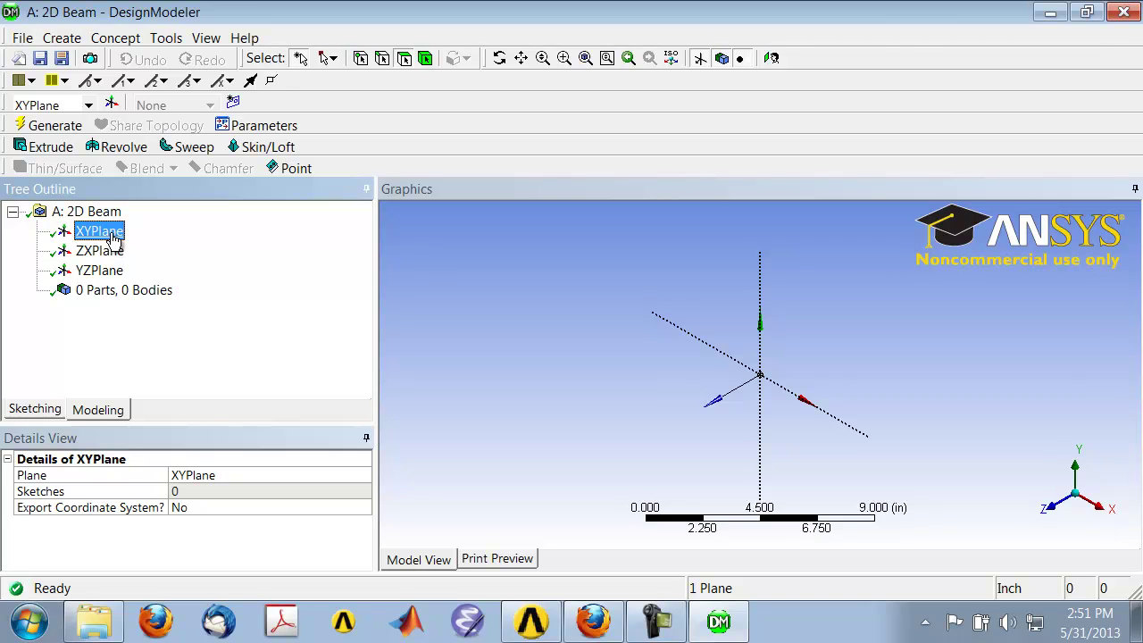
{"action": "left_click", "coordinate": [771, 59]}
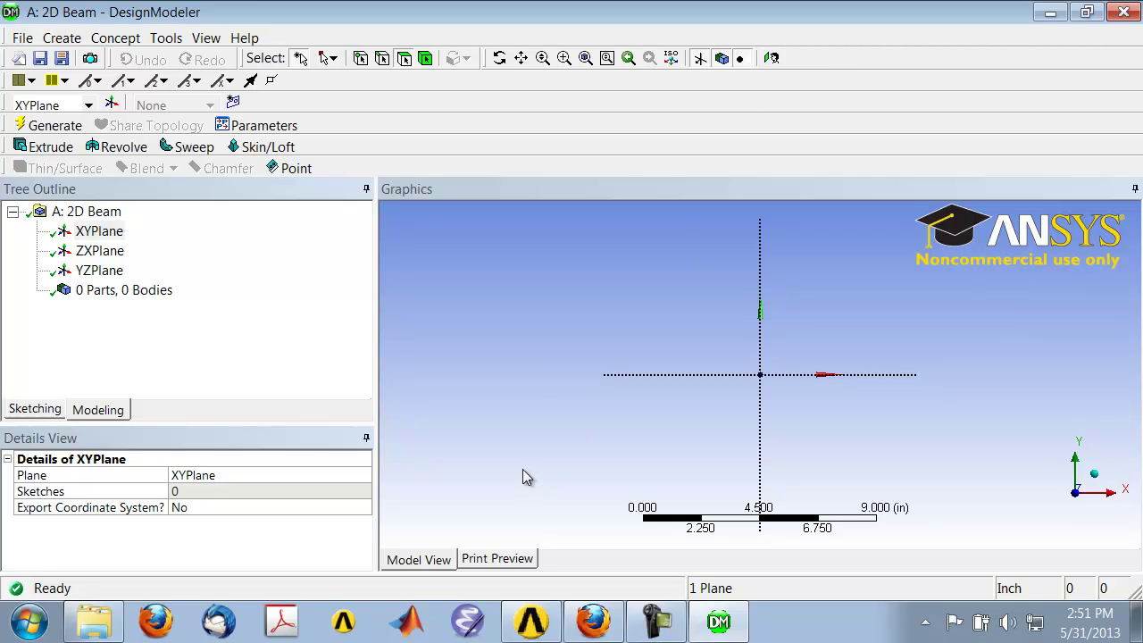
{"action": "left_click", "coordinate": [28, 416]}
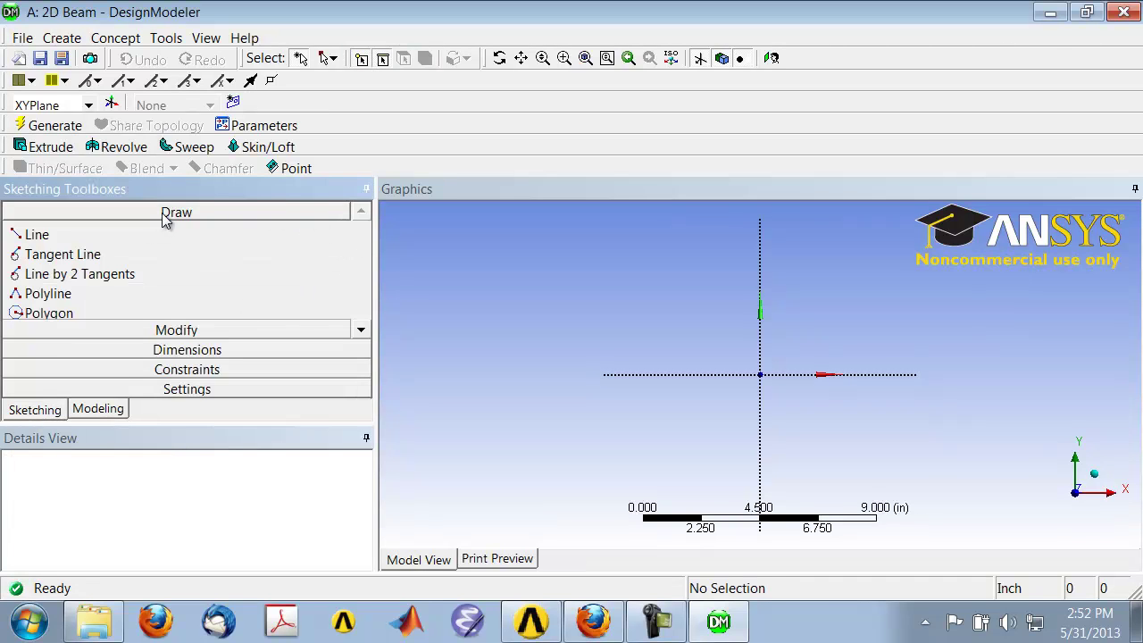
Draw a rectangle from the origin up and to the right as Sketch1
{"action": "left_click", "coordinate": [361, 331]}
{"action": "left_click", "coordinate": [360, 331]}
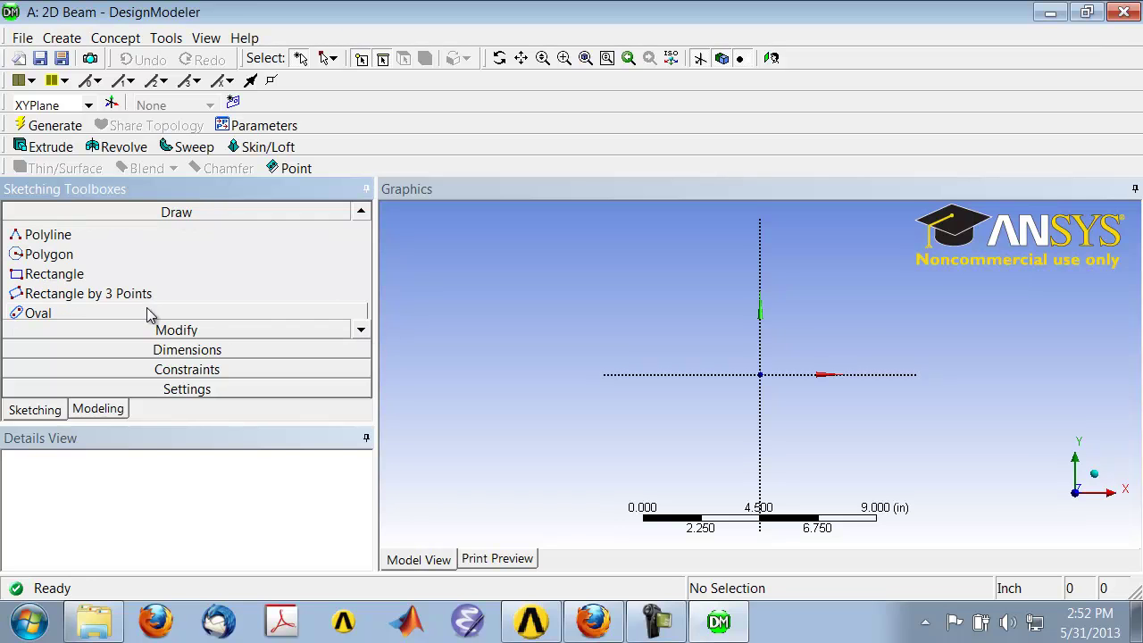
{"action": "left_click", "coordinate": [75, 279]}
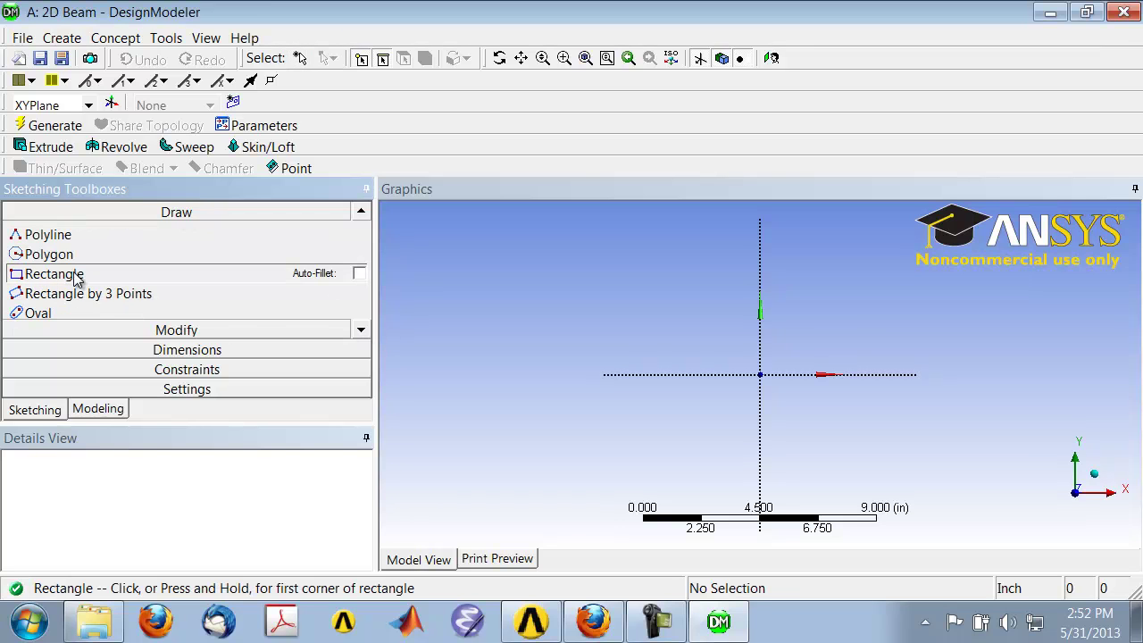
{"action": "left_click", "coordinate": [763, 375]}
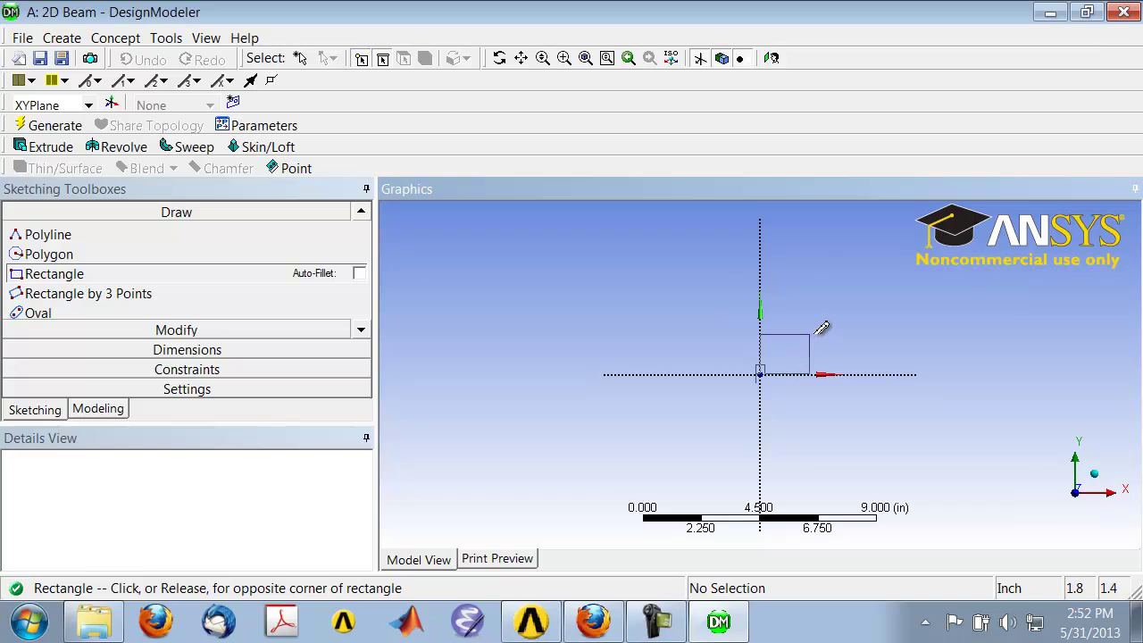
{"action": "left_click", "coordinate": [914, 294]}
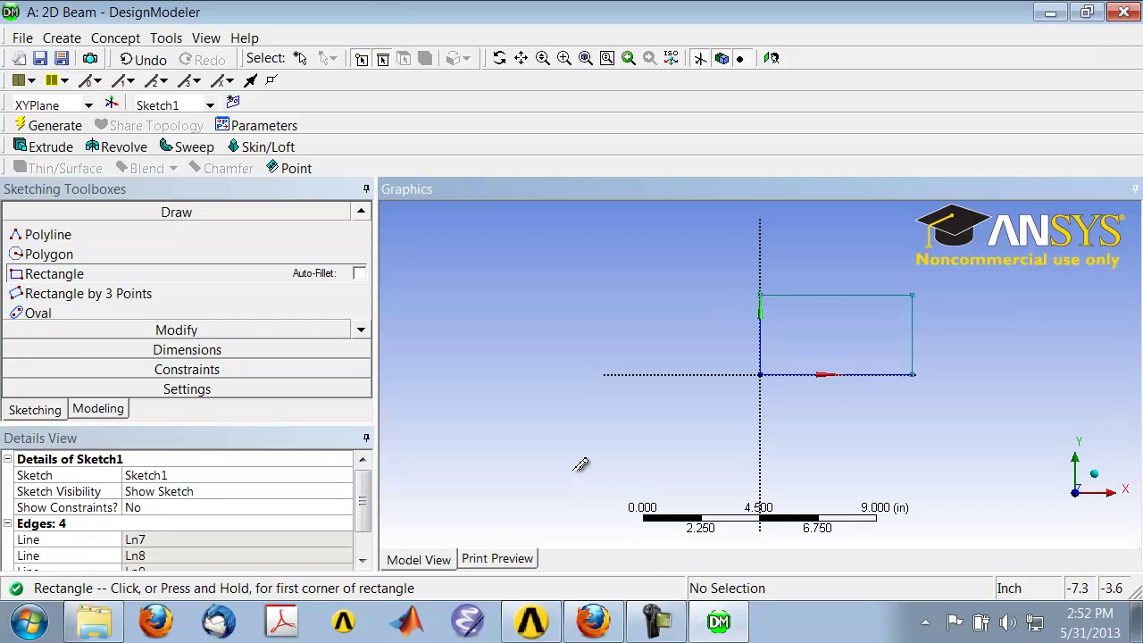
Dimension the bottom edge as H1 (5.8603 in) and the right edge as V2 (3.0762 in)
{"action": "left_click", "coordinate": [152, 350]}
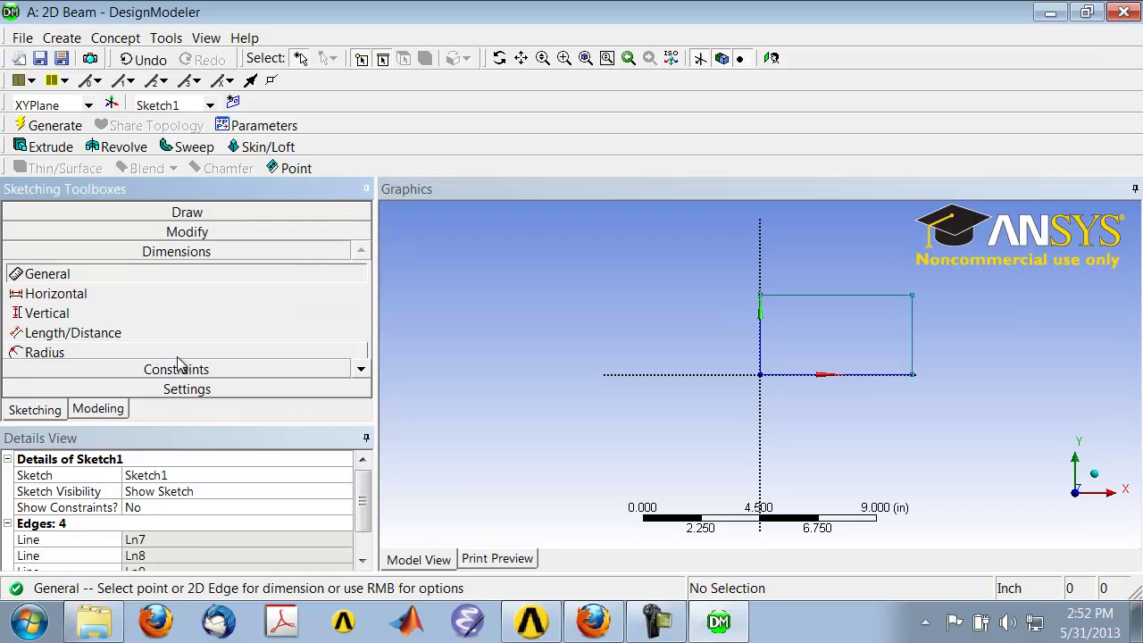
{"action": "left_click", "coordinate": [845, 380]}
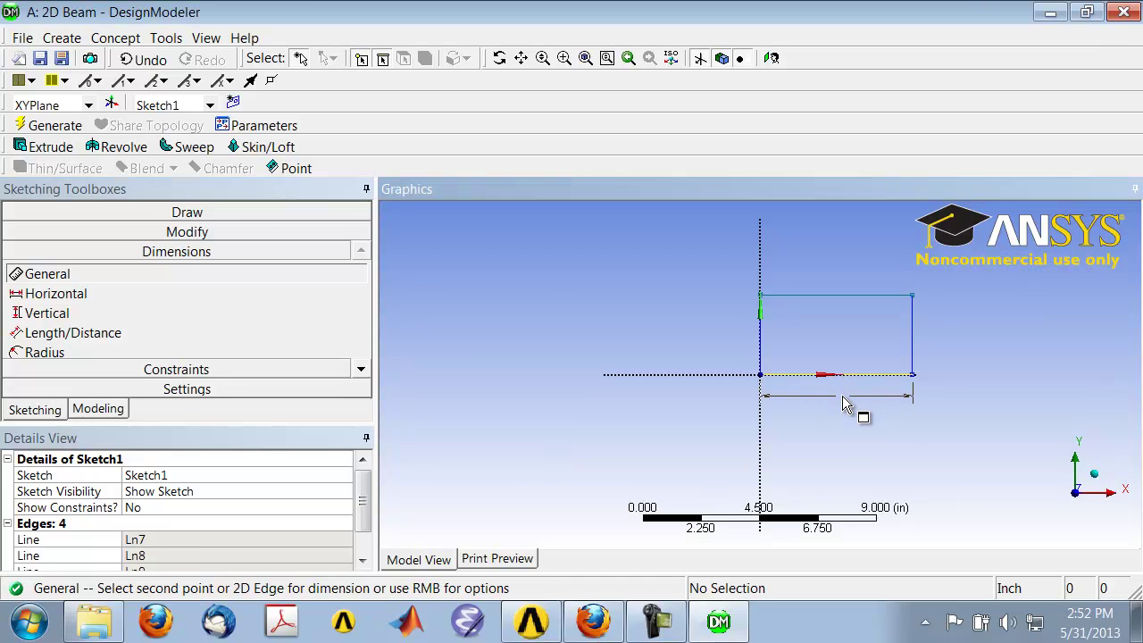
{"action": "left_click", "coordinate": [839, 403]}
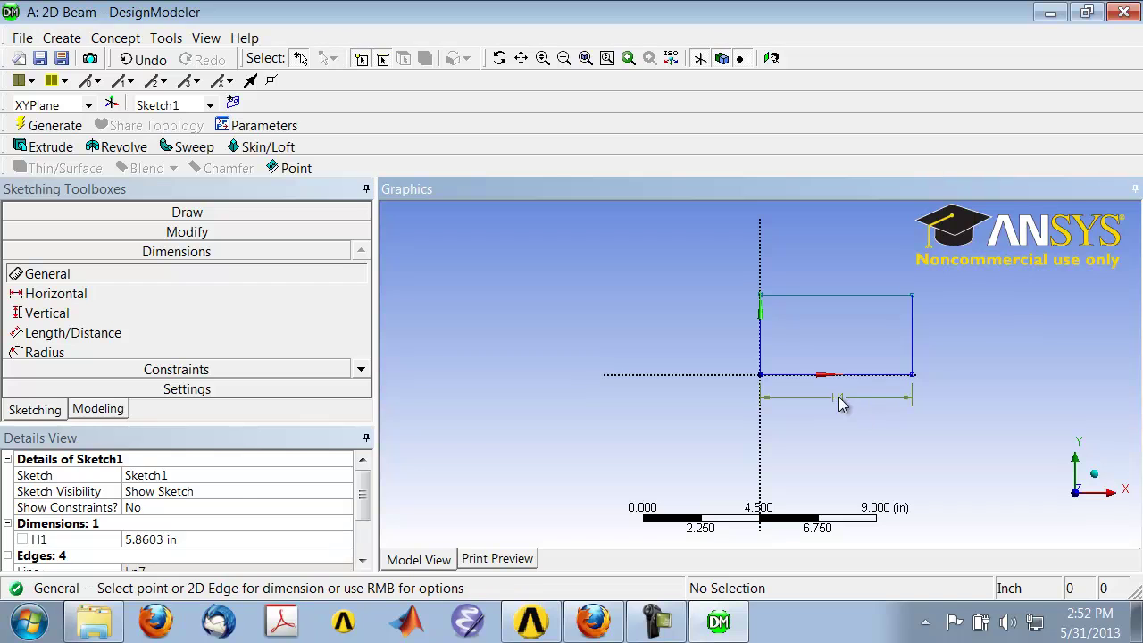
{"action": "left_click", "coordinate": [915, 341]}
{"action": "left_click", "coordinate": [948, 349]}
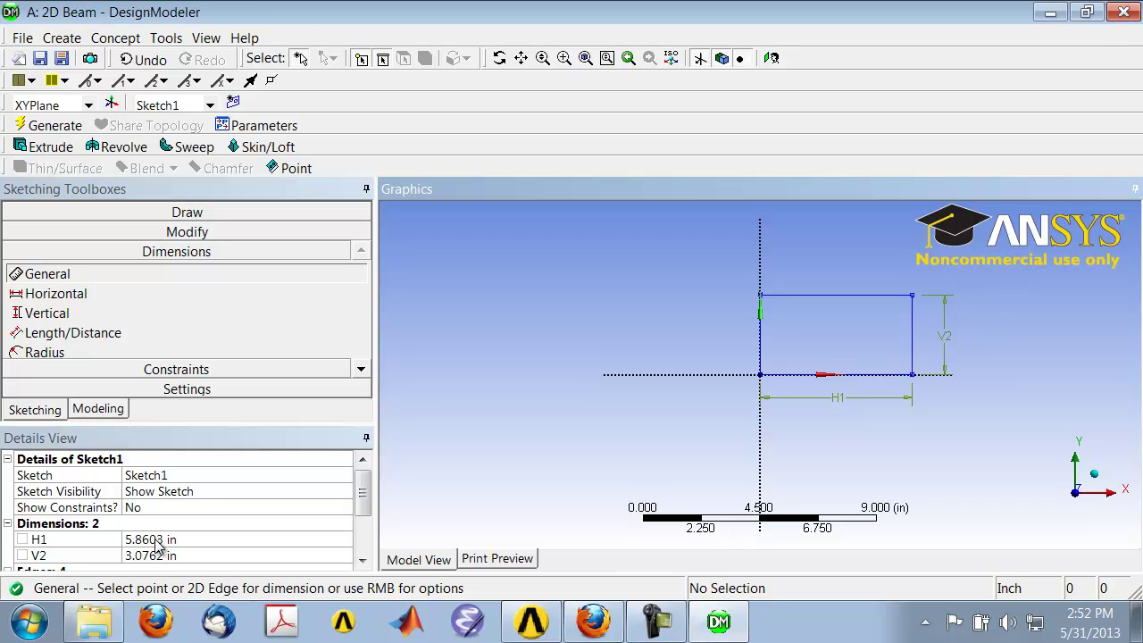
{"action": "key", "text": "alt+Tab"}
{"action": "key", "text": "alt+Tab"}
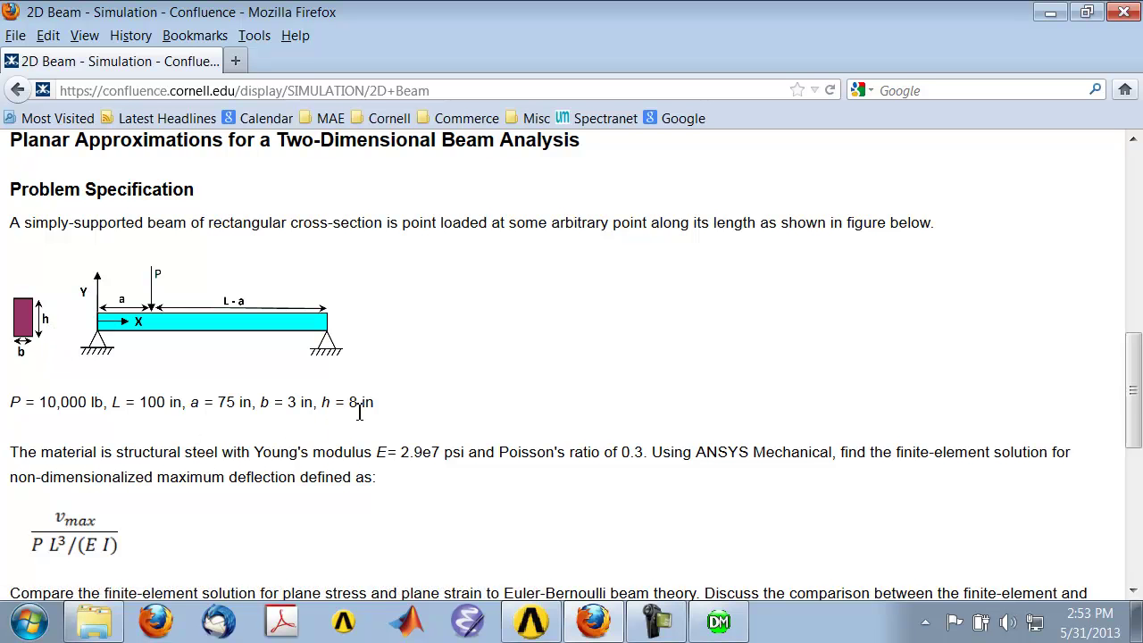
Set H1 to 100 in and V2 to 8 in in the Details View
{"action": "key", "text": "alt+Tab"}
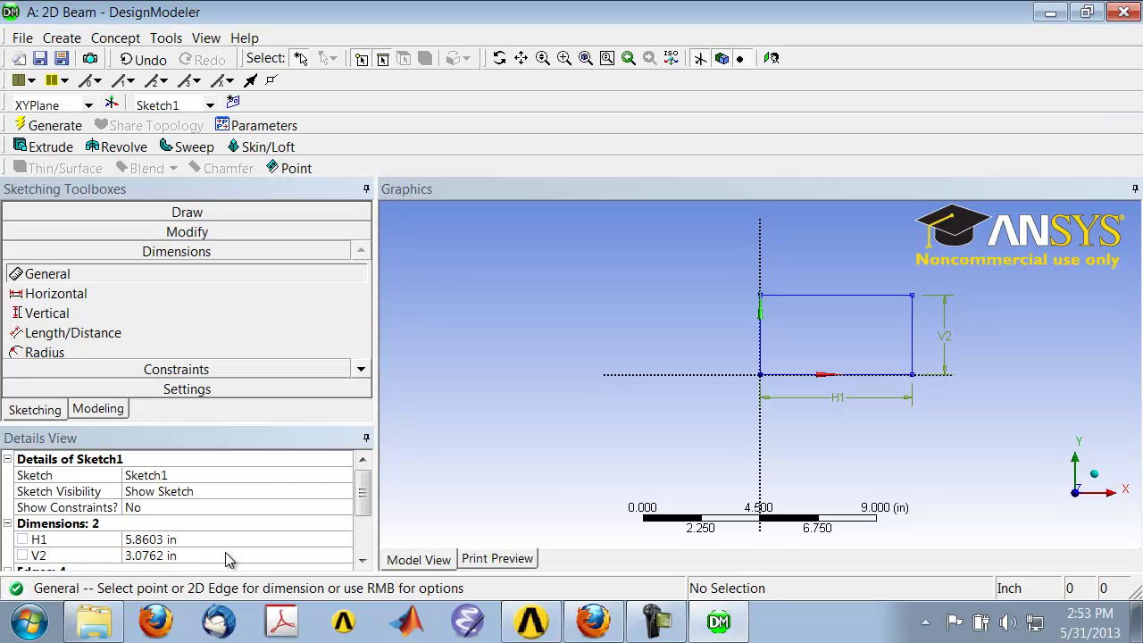
{"action": "left_click", "coordinate": [171, 540]}
{"action": "type", "text": "1"}
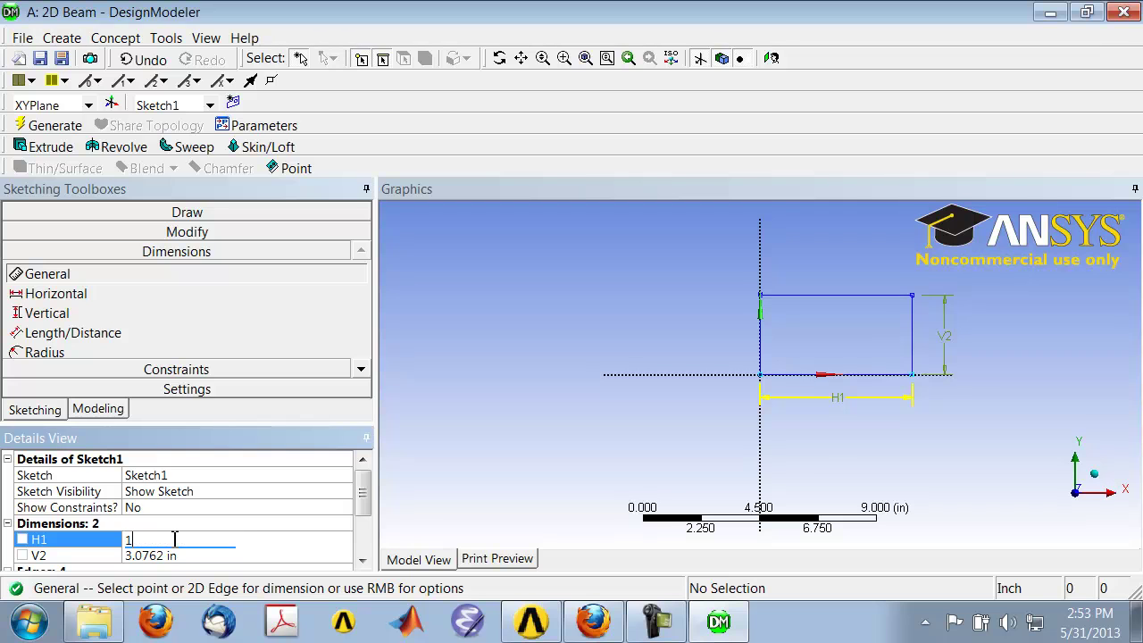
{"action": "type", "text": "00"}
{"action": "key", "text": "Return"}
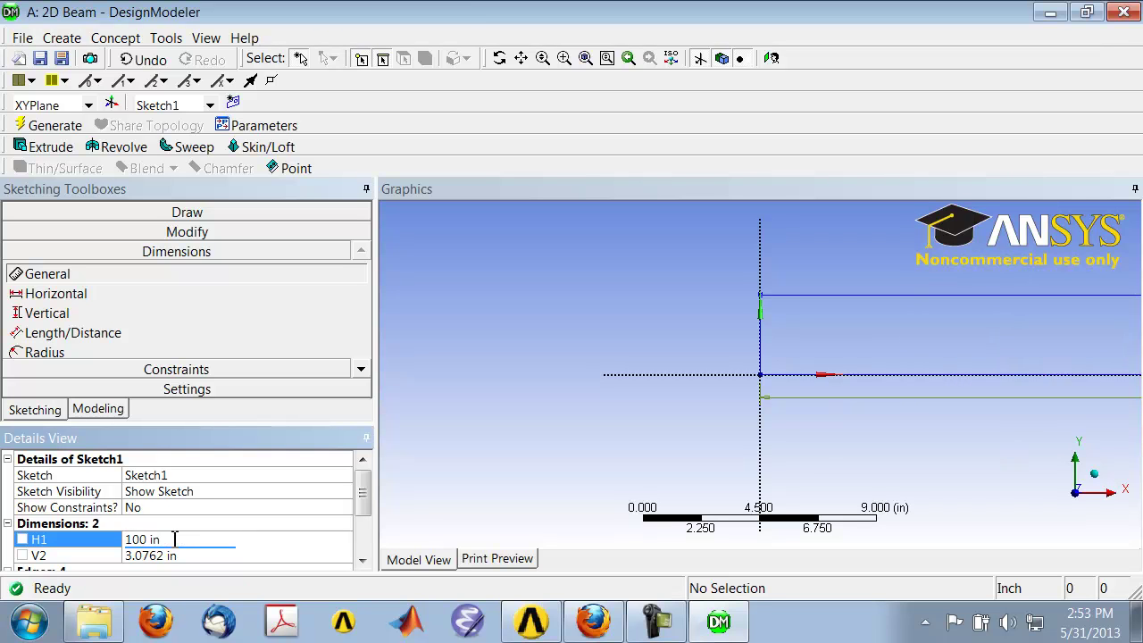
{"action": "left_click", "coordinate": [181, 556]}
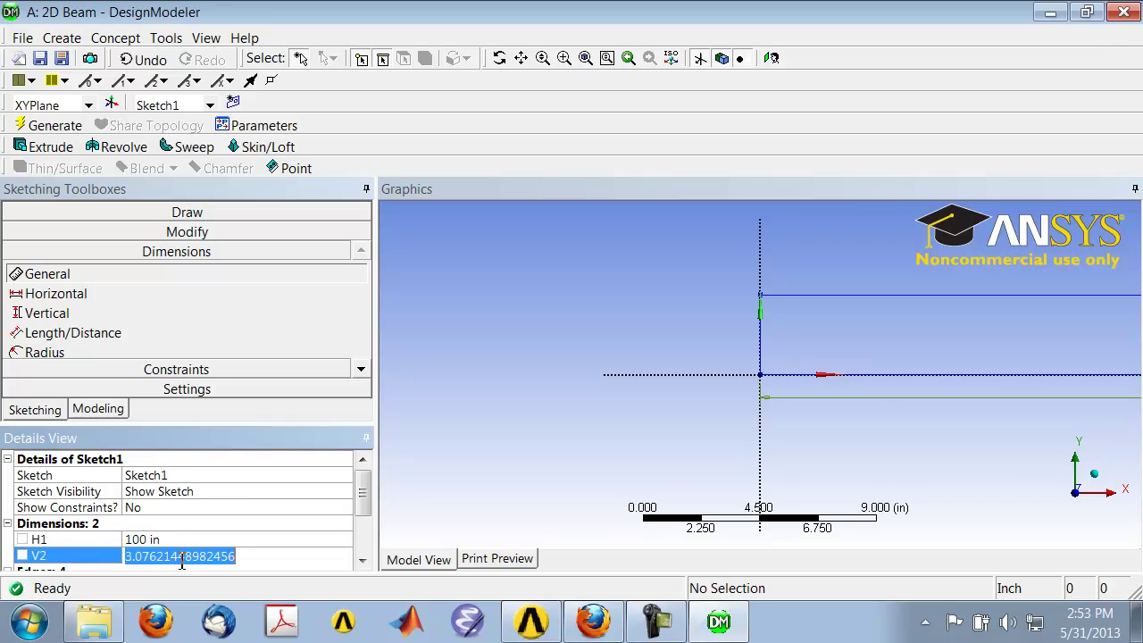
{"action": "type", "text": "8"}
{"action": "key", "text": "Return"}
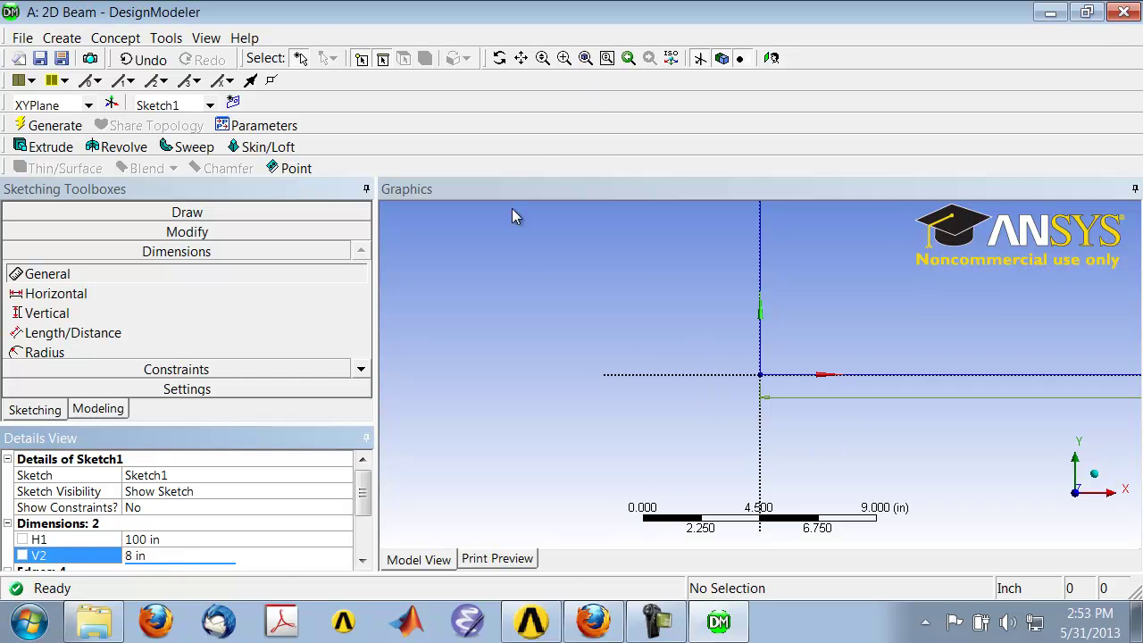
Zoom to fit the whole rectangle in the view
{"action": "left_click", "coordinate": [585, 59]}
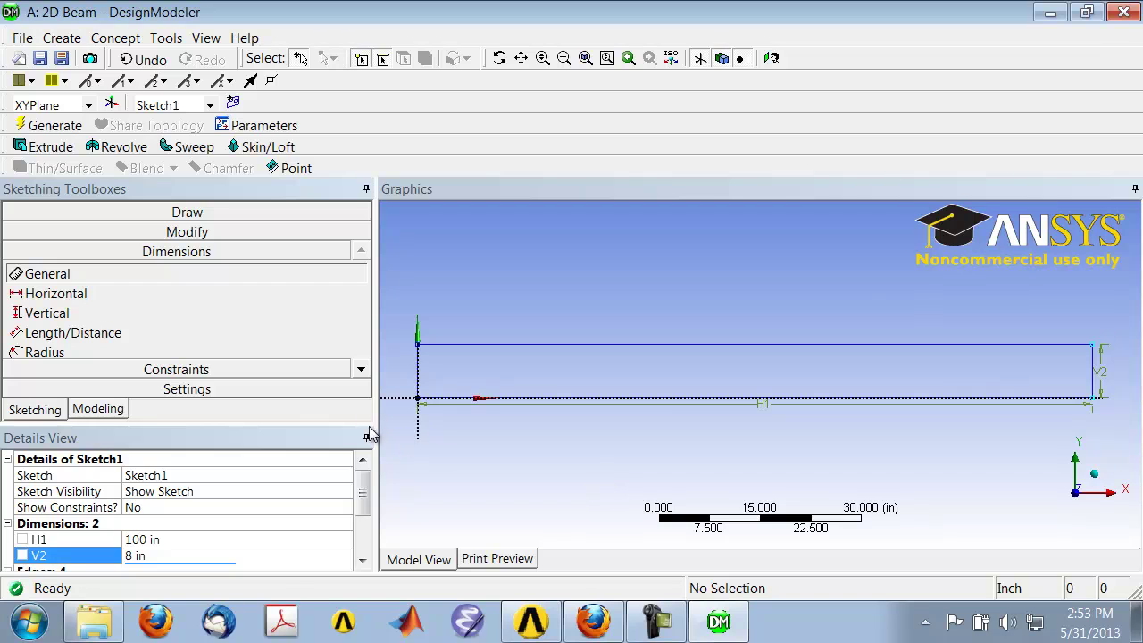
{"action": "left_click", "coordinate": [362, 370]}
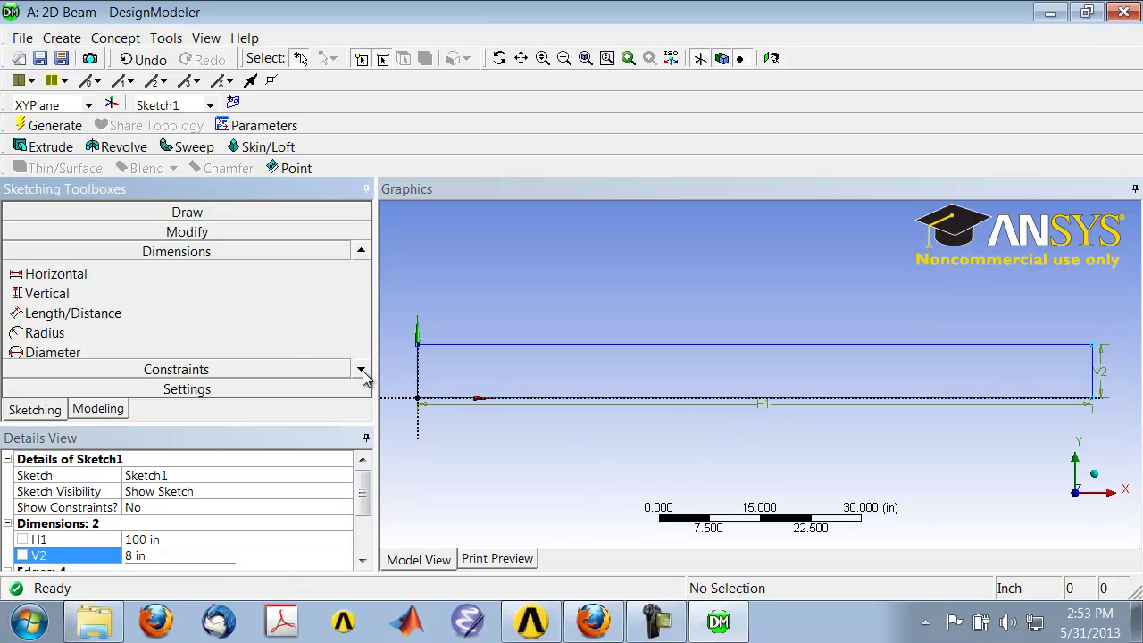
{"action": "left_click", "coordinate": [361, 371]}
{"action": "left_click", "coordinate": [361, 371]}
{"action": "left_click", "coordinate": [362, 371]}
{"action": "left_click", "coordinate": [361, 371]}
{"action": "left_click", "coordinate": [361, 371]}
{"action": "left_click", "coordinate": [362, 371]}
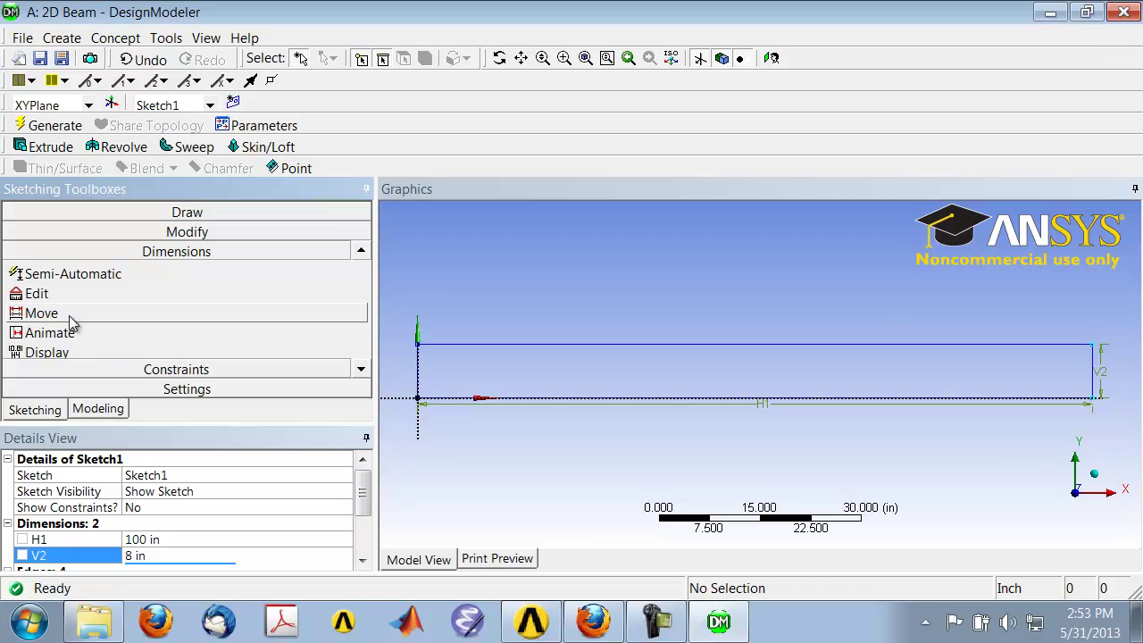
Move the H1 dimension below the rectangle and V2 to its right
{"action": "left_click", "coordinate": [41, 313]}
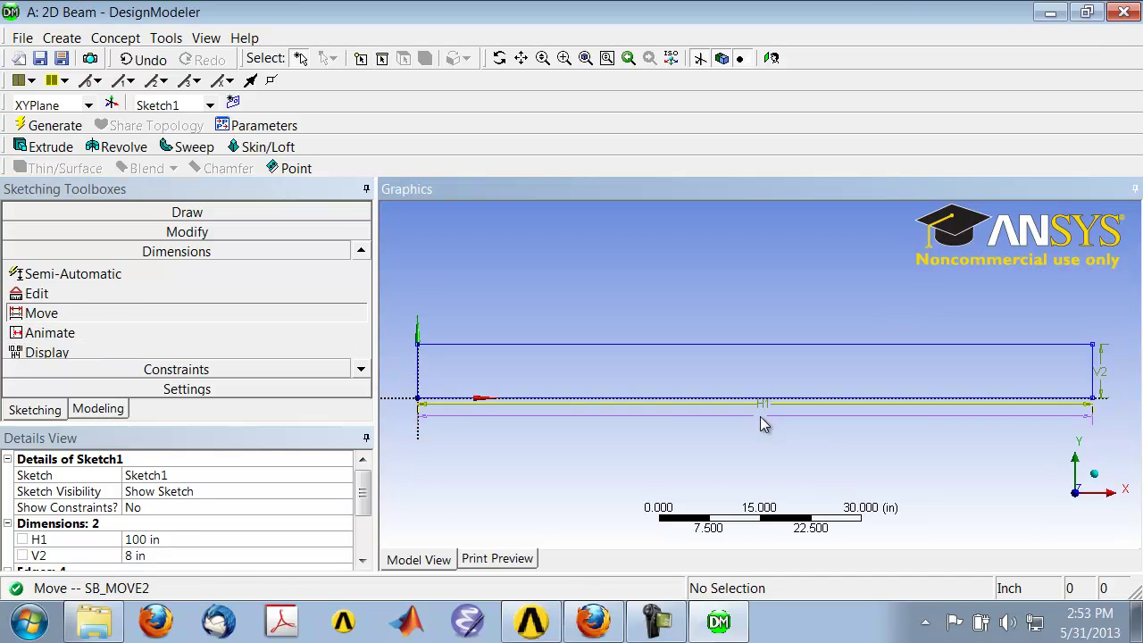
{"action": "left_click", "coordinate": [754, 424]}
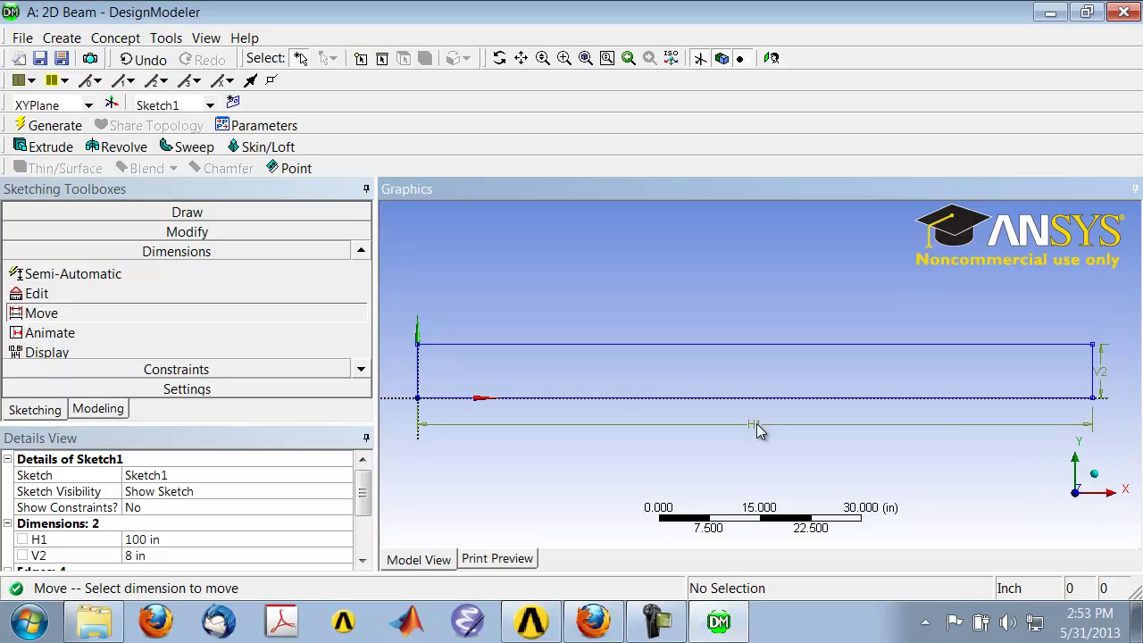
{"action": "left_click", "coordinate": [1103, 371]}
{"action": "left_click", "coordinate": [1120, 377]}
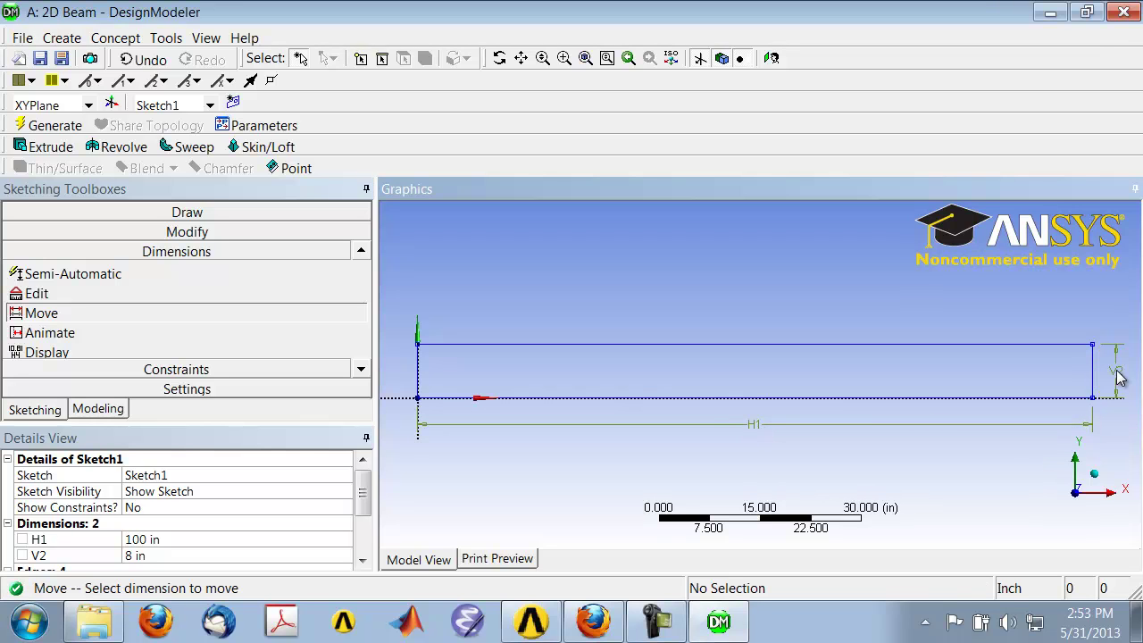
{"action": "left_click", "coordinate": [755, 425]}
{"action": "left_click", "coordinate": [755, 425]}
Display dimensions as values only, then bring the Firefox beam problem page forward
{"action": "left_click", "coordinate": [47, 356]}
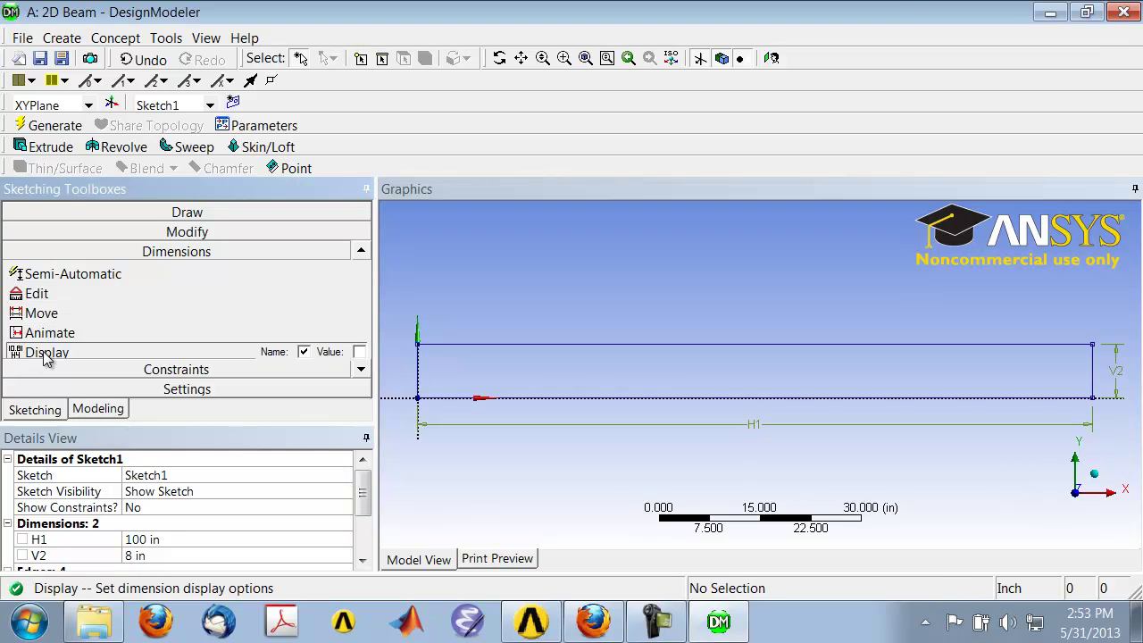
{"action": "left_click", "coordinate": [305, 352]}
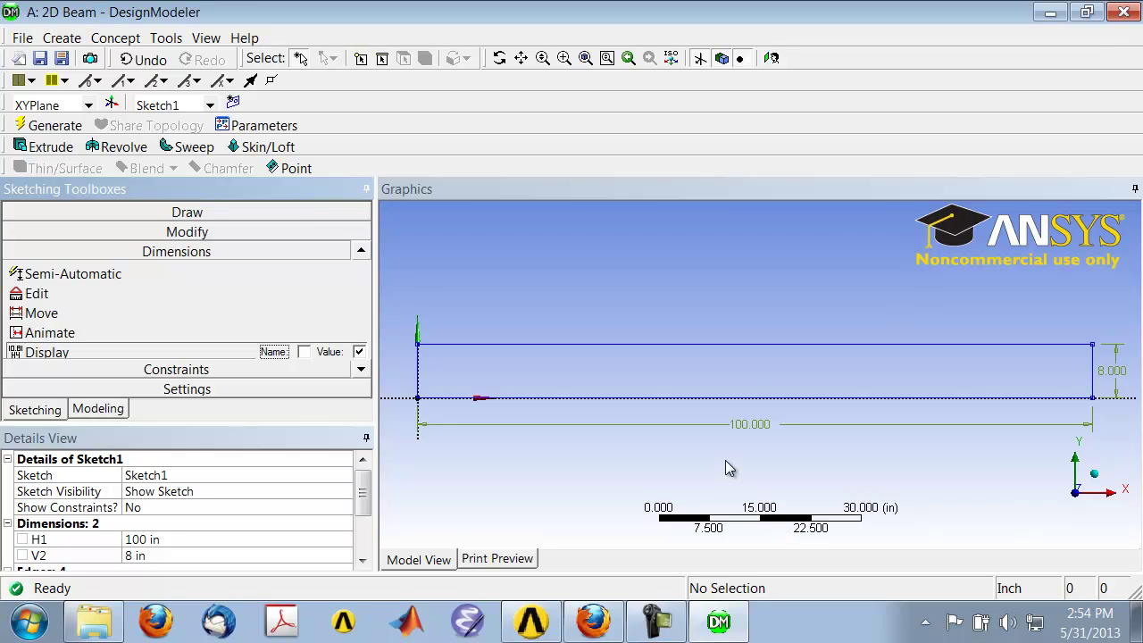
{"action": "key", "text": "alt+Tab"}
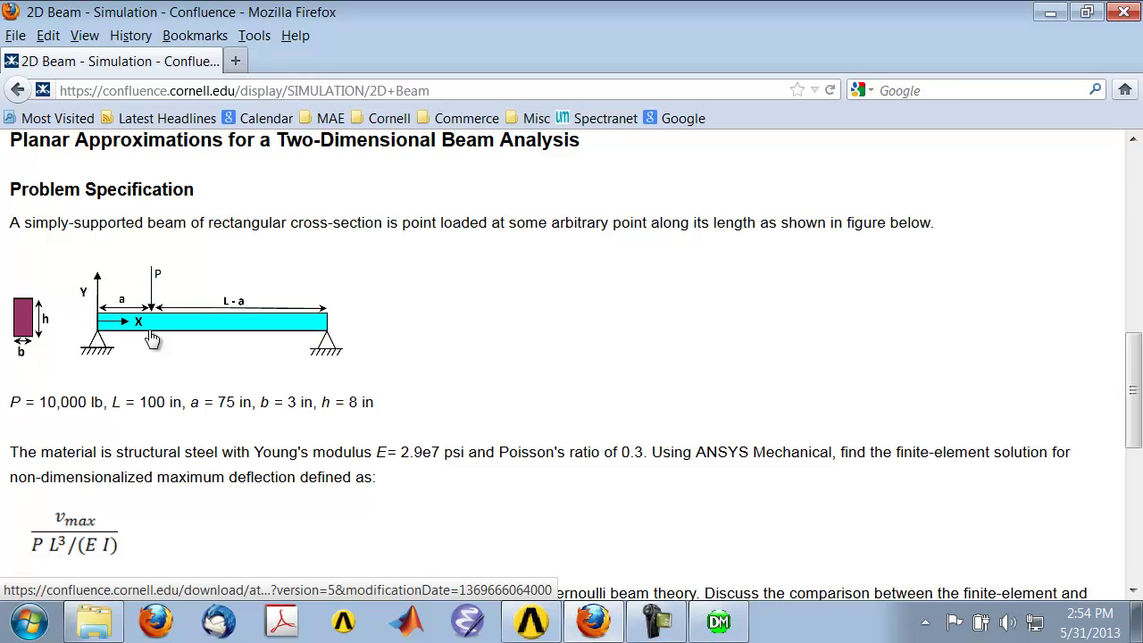
Return from the Firefox beam specification to the DesignModeler sketch
{"action": "key", "text": "alt+Tab"}
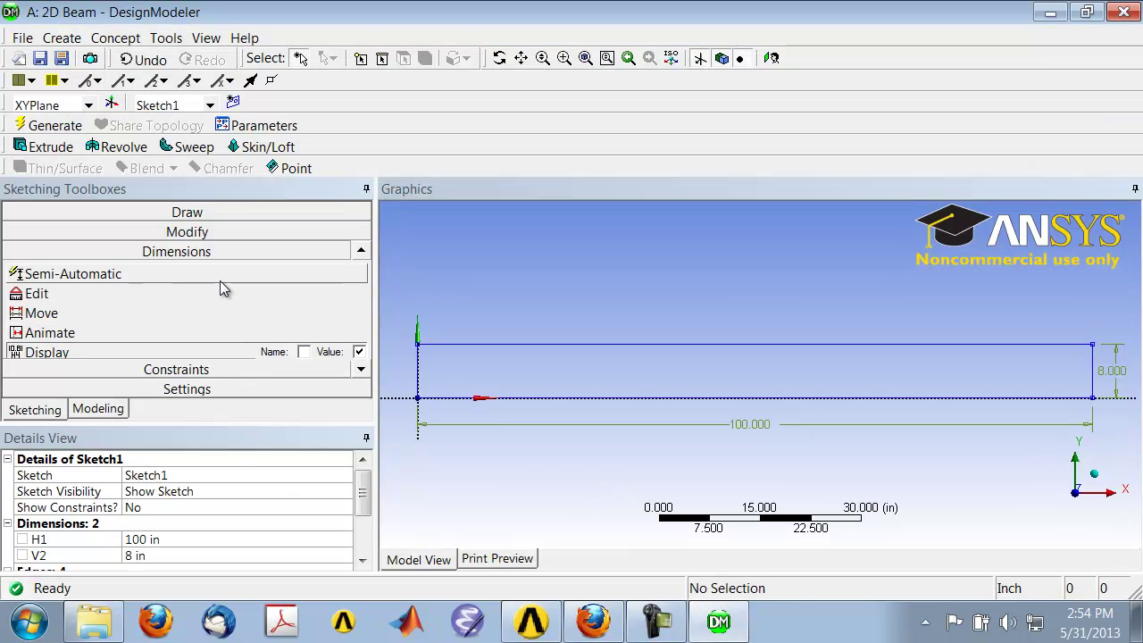
Use the Modify Split tool to split the beam's top edge near its left end
{"action": "left_click", "coordinate": [214, 231]}
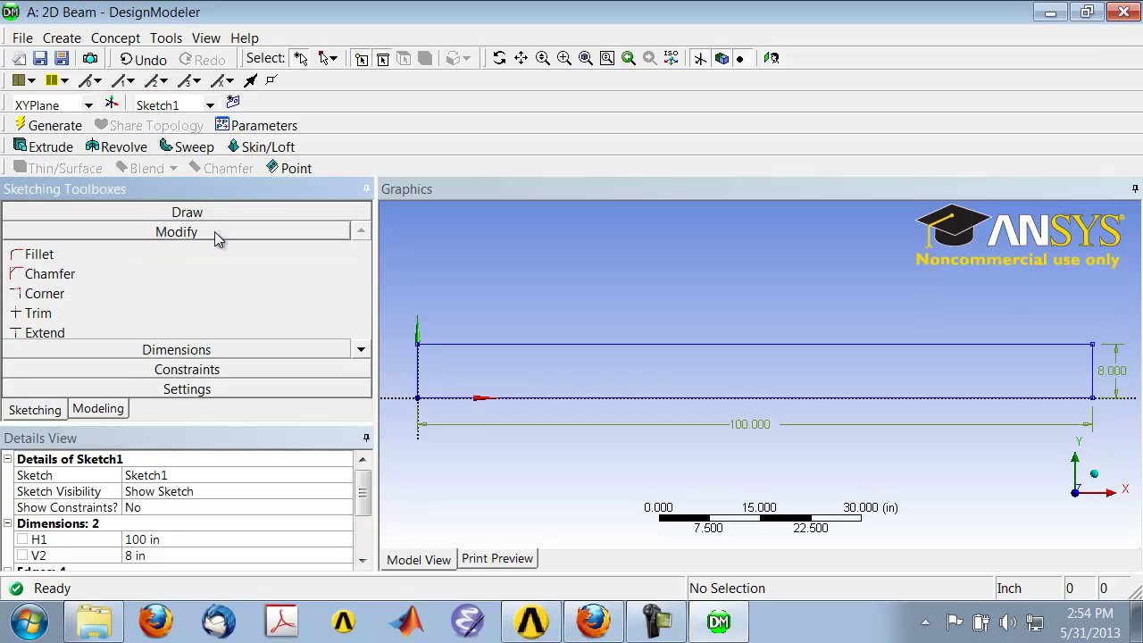
{"action": "left_click", "coordinate": [362, 351]}
{"action": "left_click", "coordinate": [362, 350]}
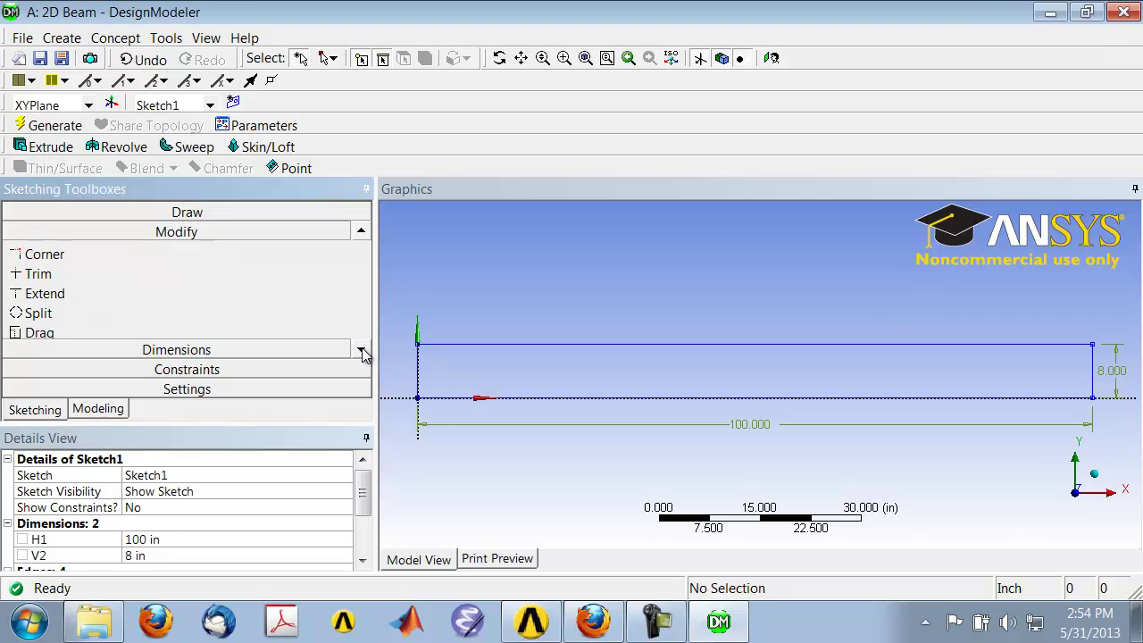
{"action": "left_click", "coordinate": [361, 350]}
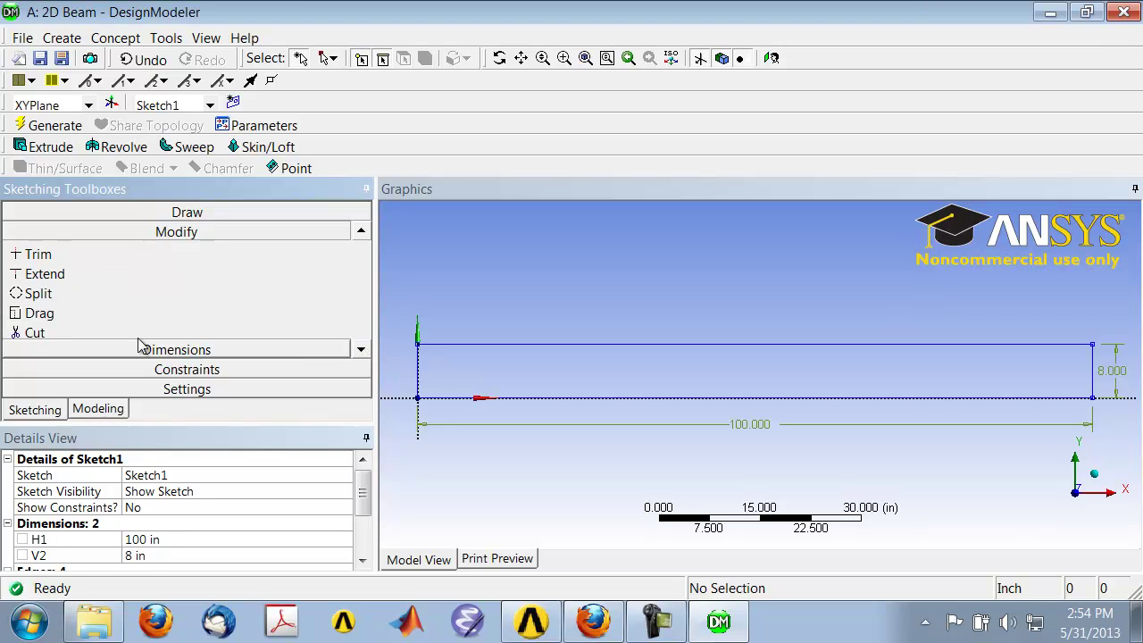
{"action": "left_click", "coordinate": [60, 302]}
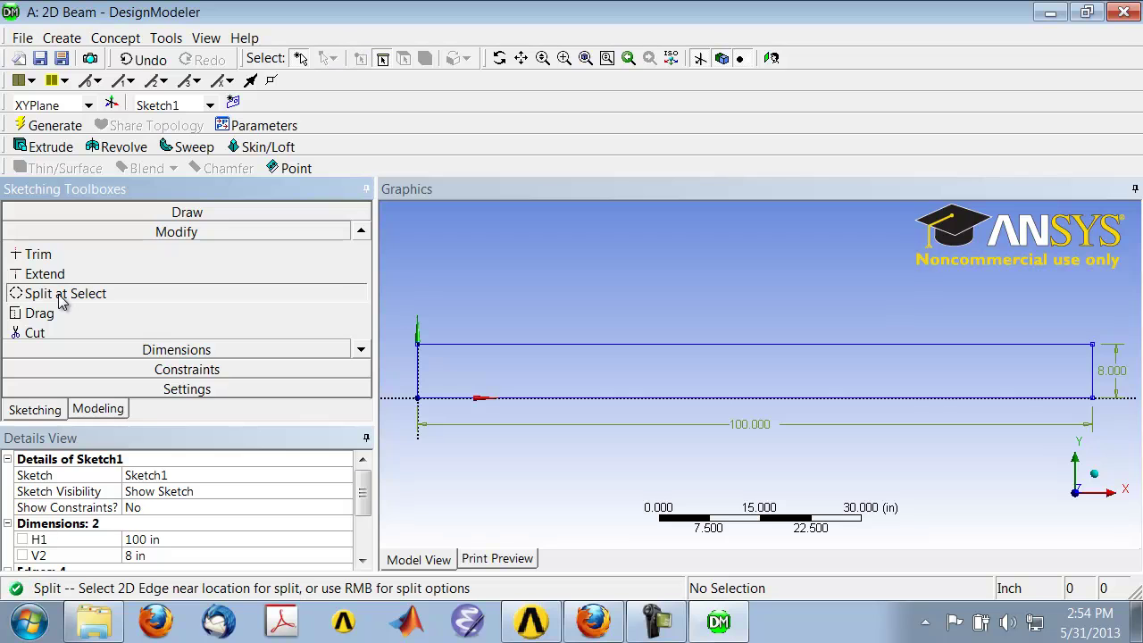
{"action": "left_click", "coordinate": [551, 342]}
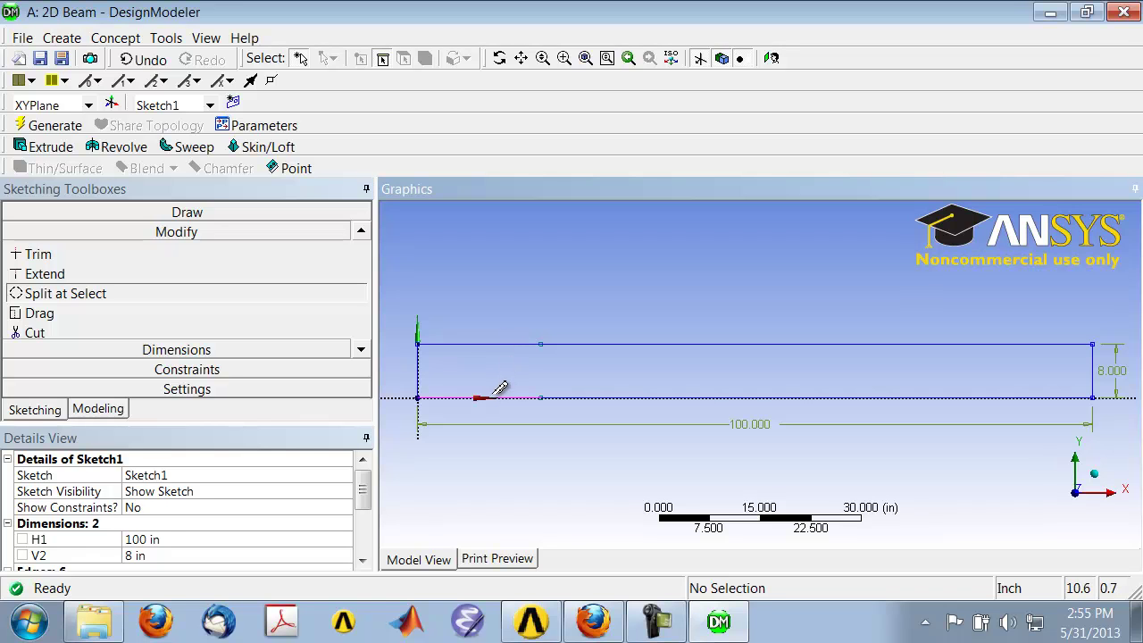
Constrain the short left pieces of the top and bottom edges to equal length, checking the Firefox specs afterward
{"action": "left_click", "coordinate": [152, 373]}
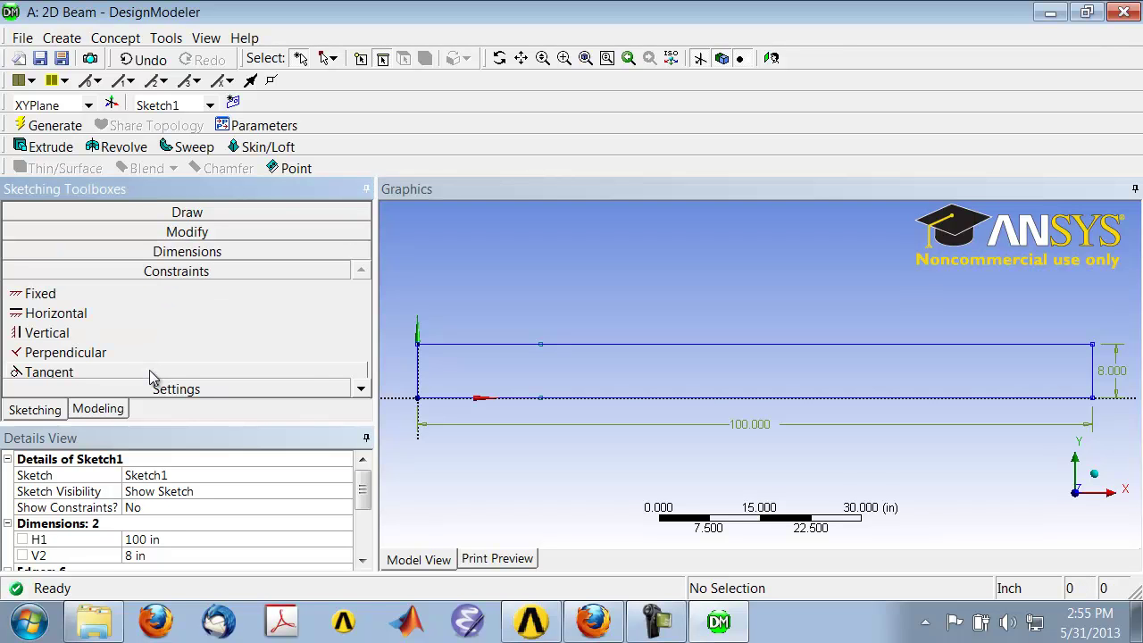
{"action": "left_click", "coordinate": [361, 390]}
{"action": "left_click", "coordinate": [361, 389]}
{"action": "left_click", "coordinate": [361, 390]}
{"action": "left_click", "coordinate": [360, 391]}
{"action": "left_click", "coordinate": [361, 391]}
{"action": "left_click", "coordinate": [361, 390]}
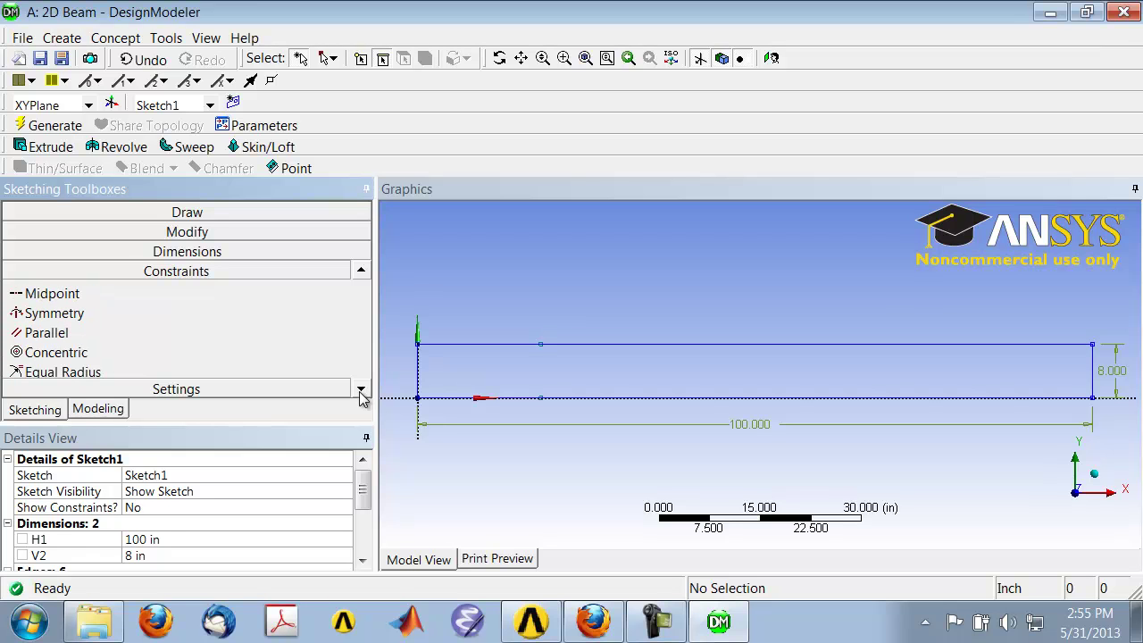
{"action": "left_click", "coordinate": [361, 390]}
{"action": "left_click", "coordinate": [361, 391]}
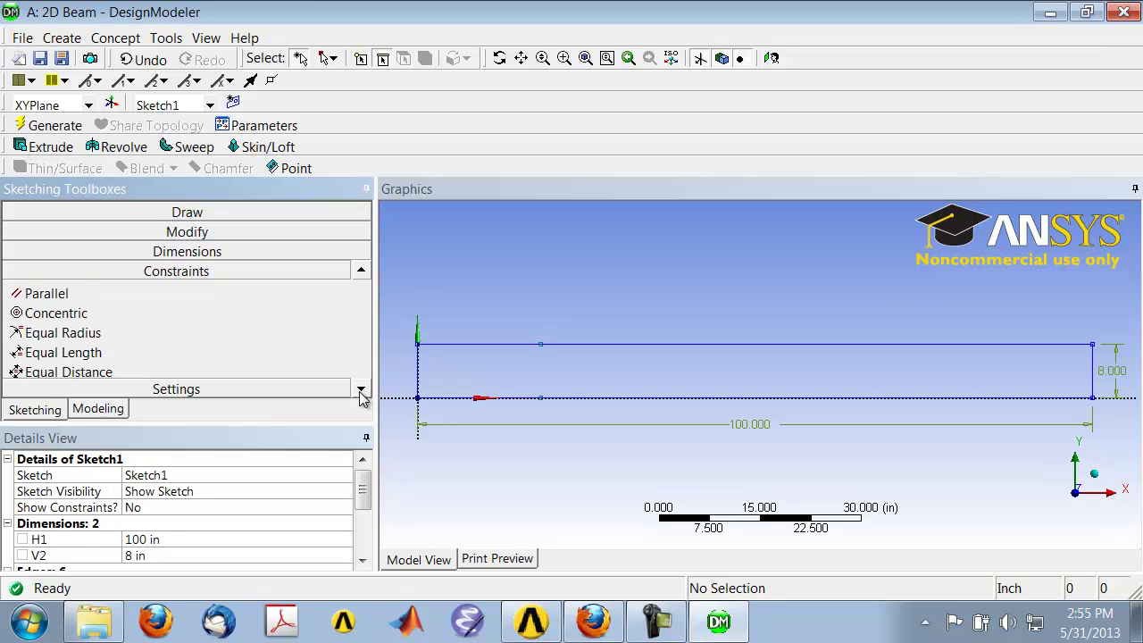
{"action": "left_click", "coordinate": [79, 357]}
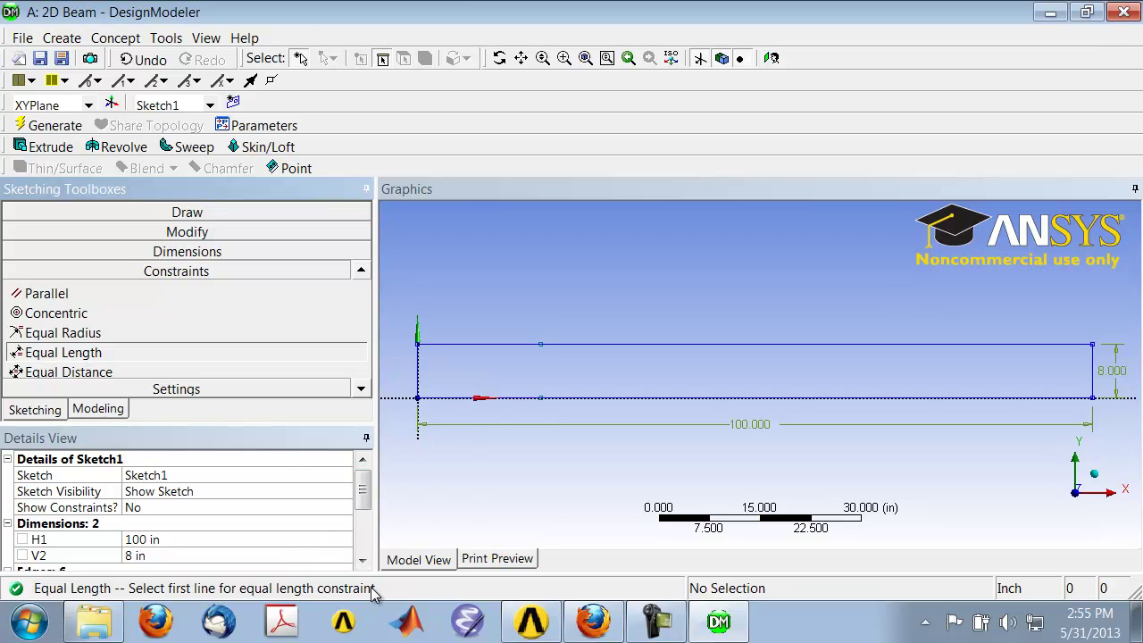
{"action": "left_click", "coordinate": [481, 345]}
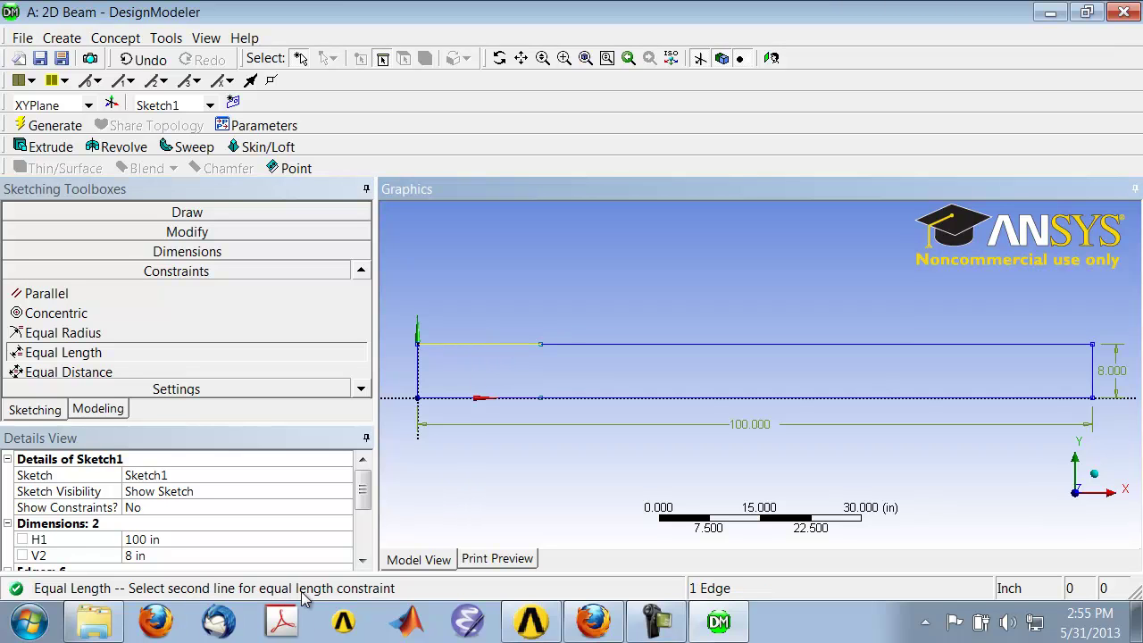
{"action": "left_click", "coordinate": [463, 399]}
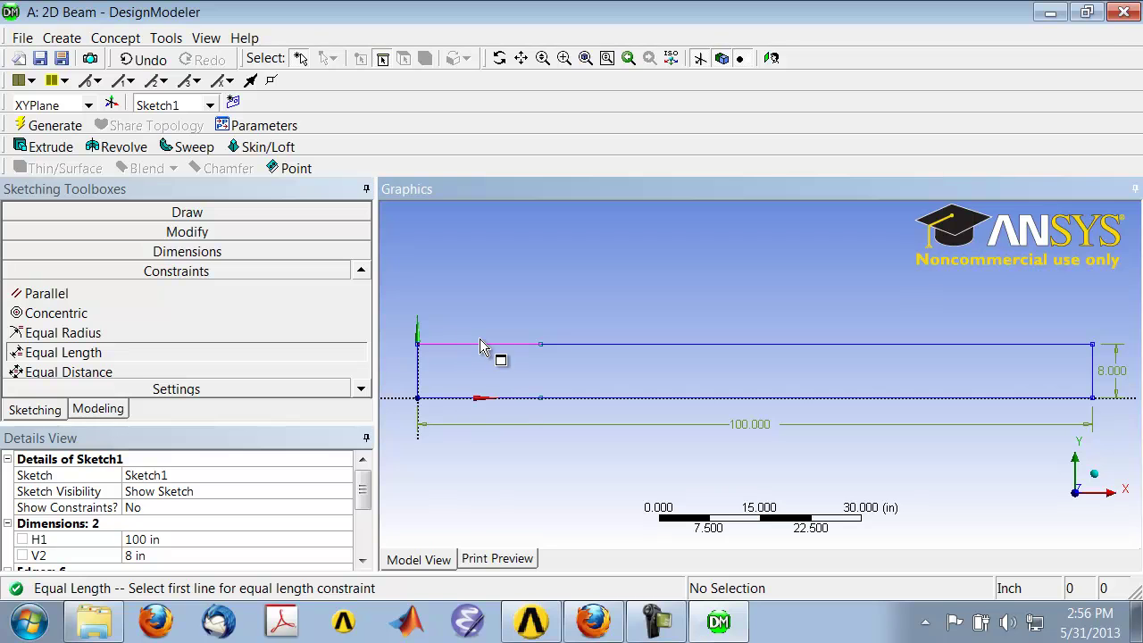
{"action": "key", "text": "alt+Tab"}
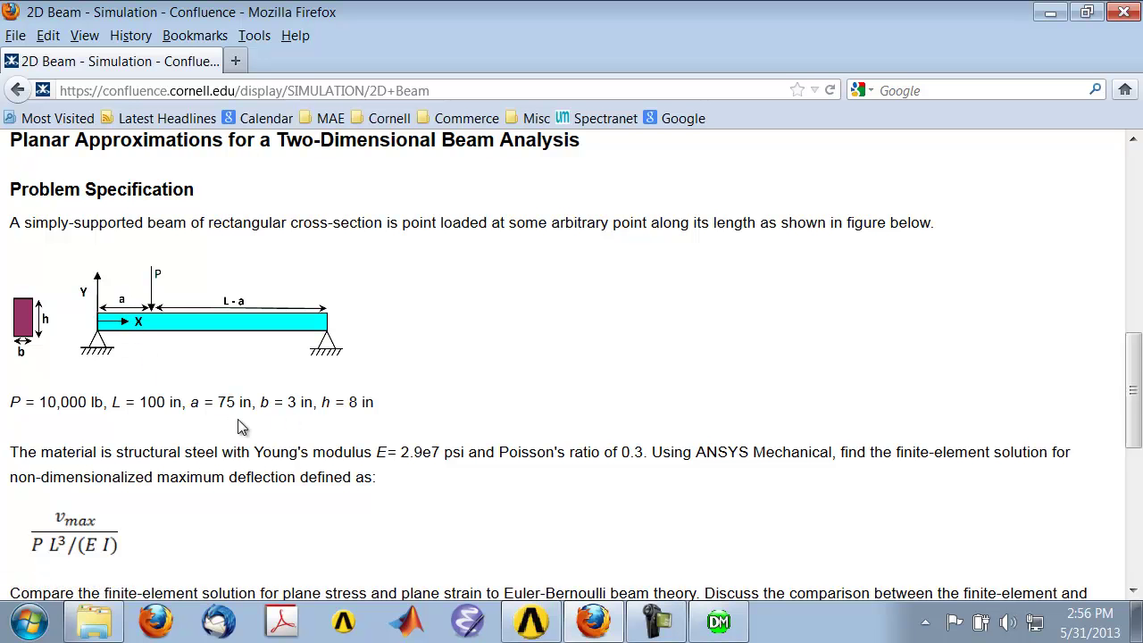
{"action": "key", "text": "alt+Tab"}
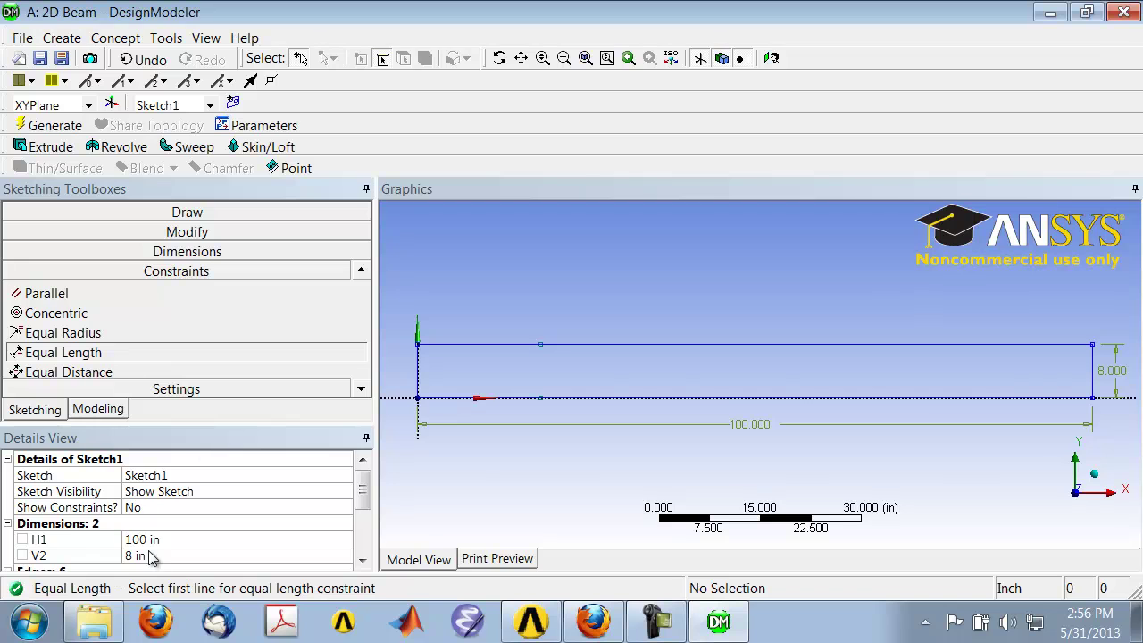
Dimension the top edge's left segment as horizontal dimension H3 = 75 in
{"action": "left_click", "coordinate": [189, 254]}
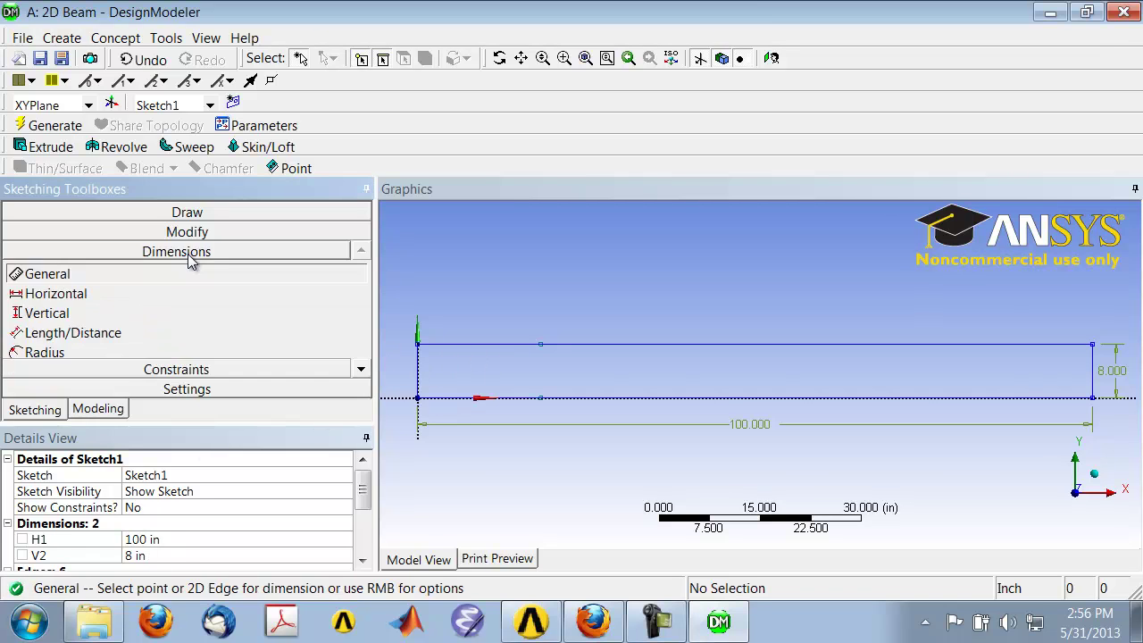
{"action": "left_click", "coordinate": [493, 346]}
{"action": "left_click", "coordinate": [485, 321]}
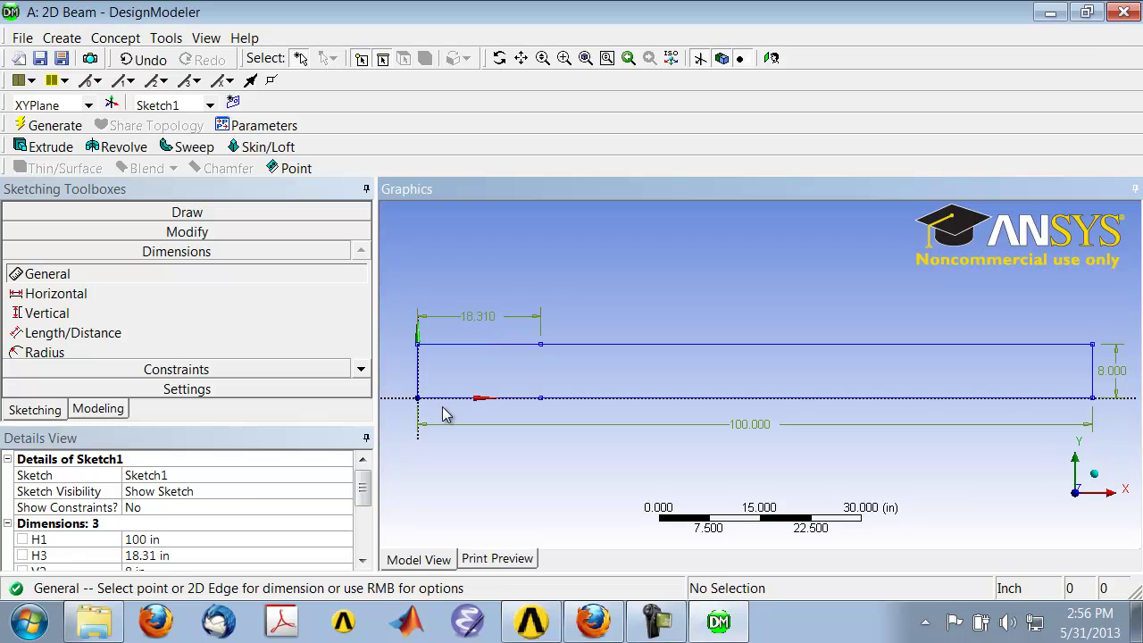
{"action": "left_click_drag", "start_coordinate": [364, 485], "coordinate": [365, 507]}
{"action": "left_click", "coordinate": [171, 508]}
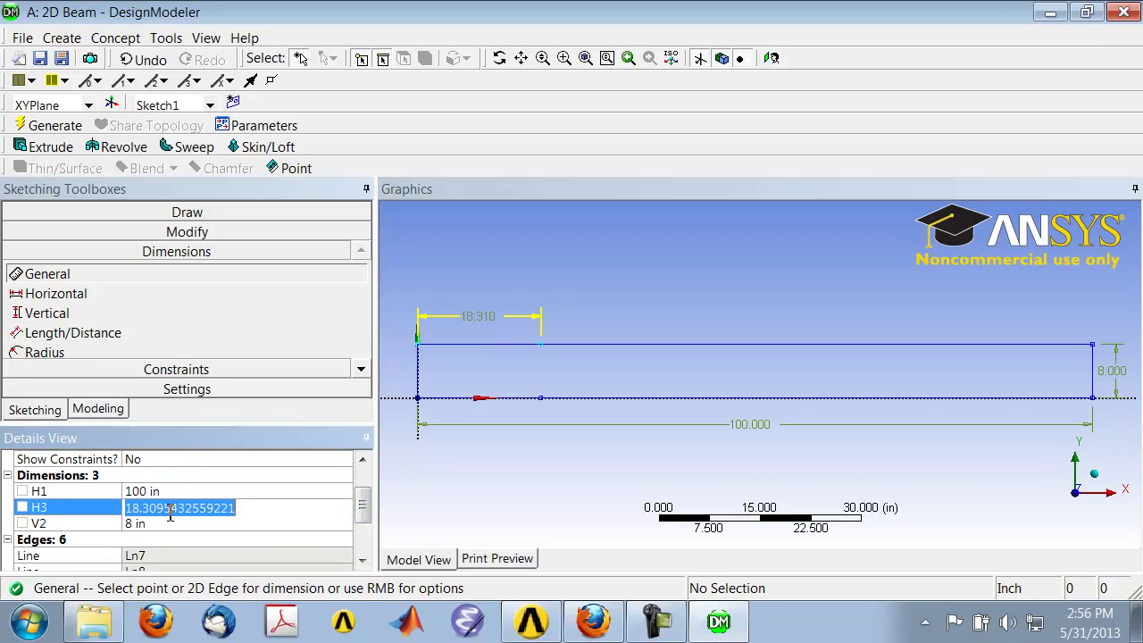
{"action": "type", "text": "75"}
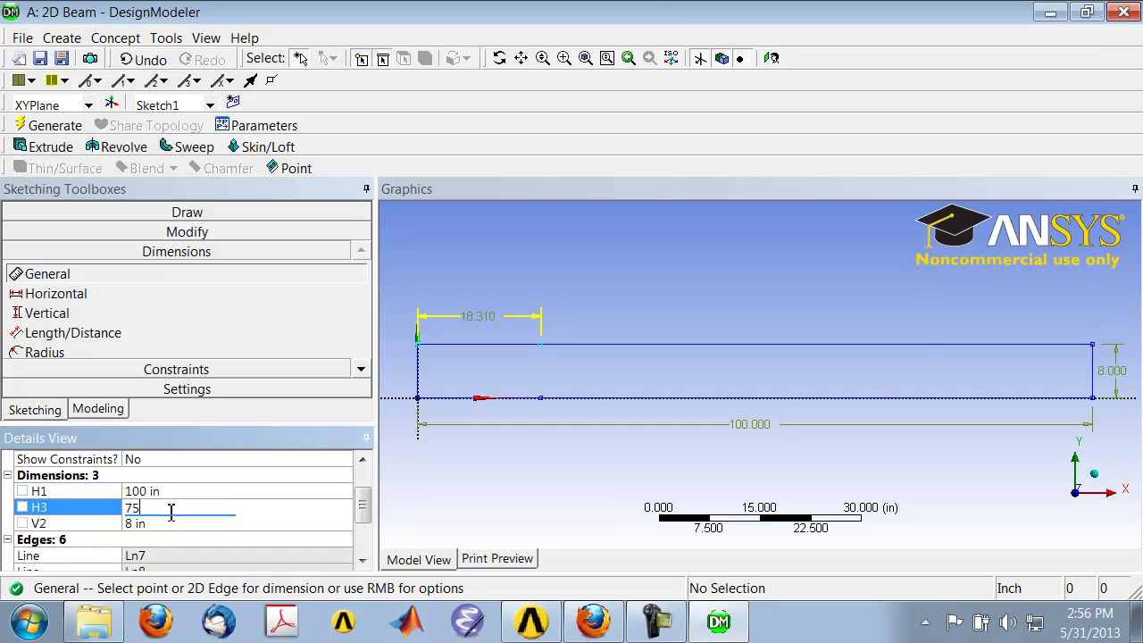
{"action": "key", "text": "Return"}
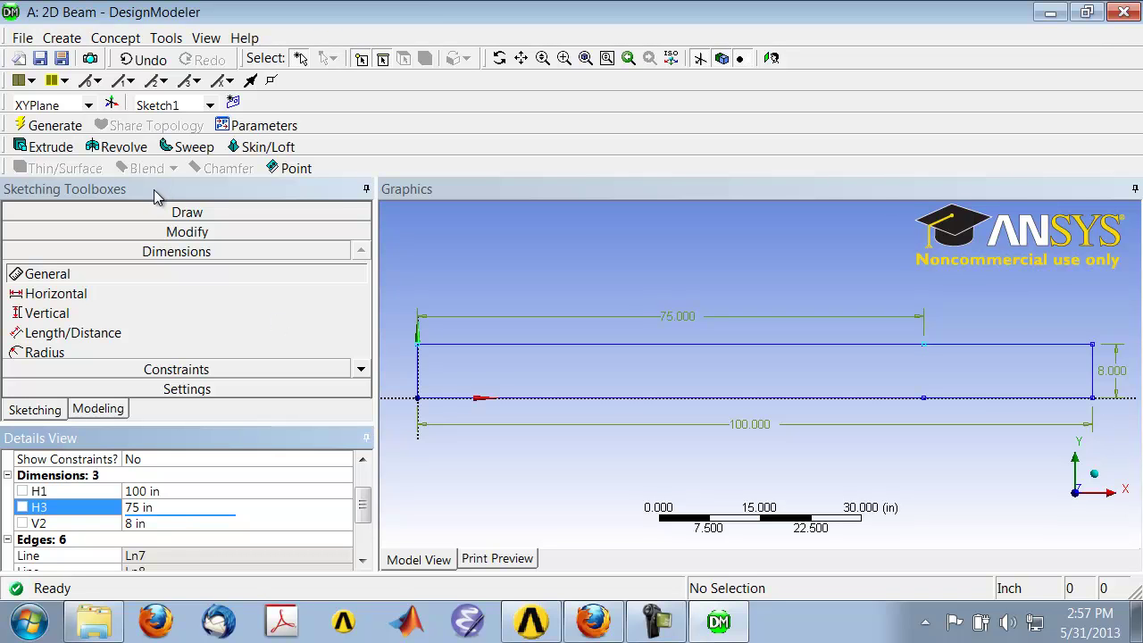
Generate surface SurfaceSk1 from Sketch1 with Concept > Surfaces From Sketches
{"action": "left_click", "coordinate": [116, 39]}
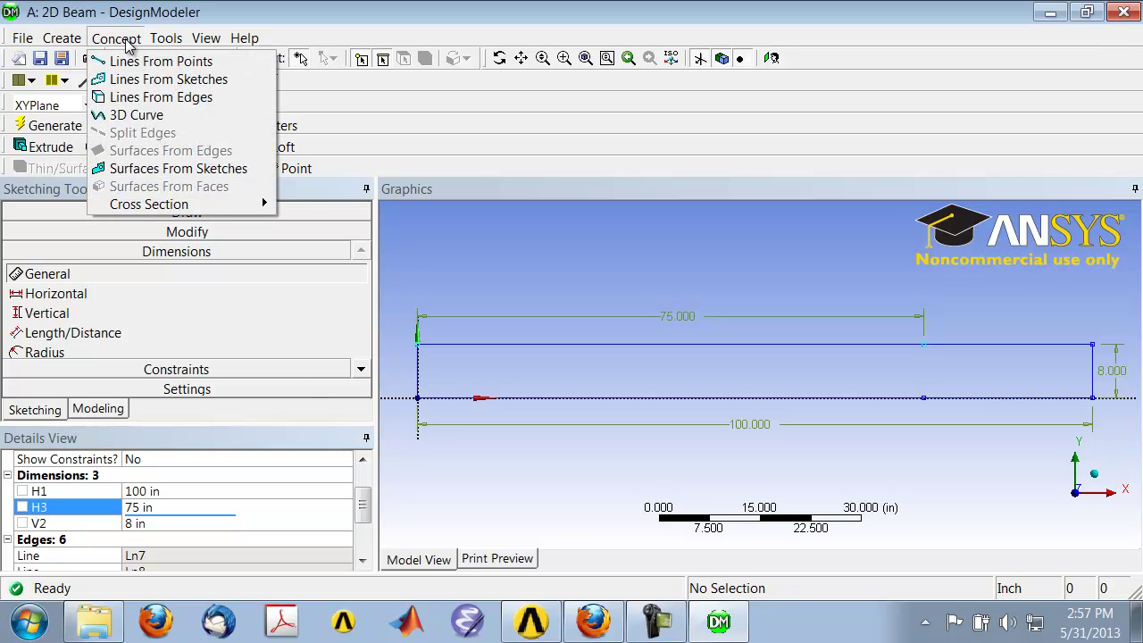
{"action": "left_click", "coordinate": [127, 170]}
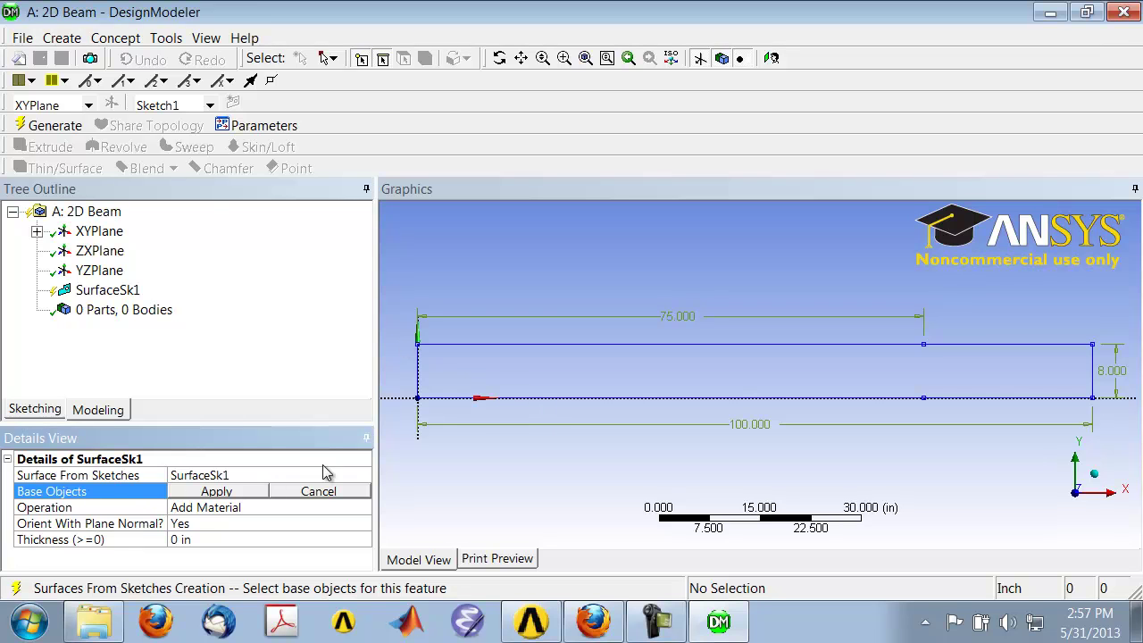
{"action": "left_click", "coordinate": [584, 345]}
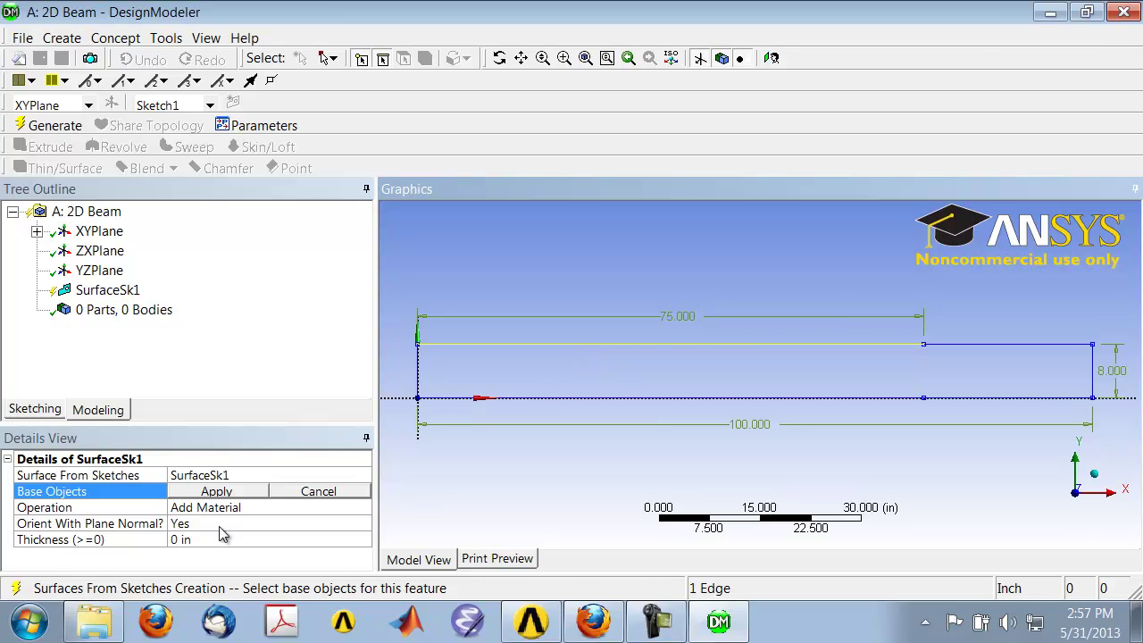
{"action": "left_click", "coordinate": [228, 494]}
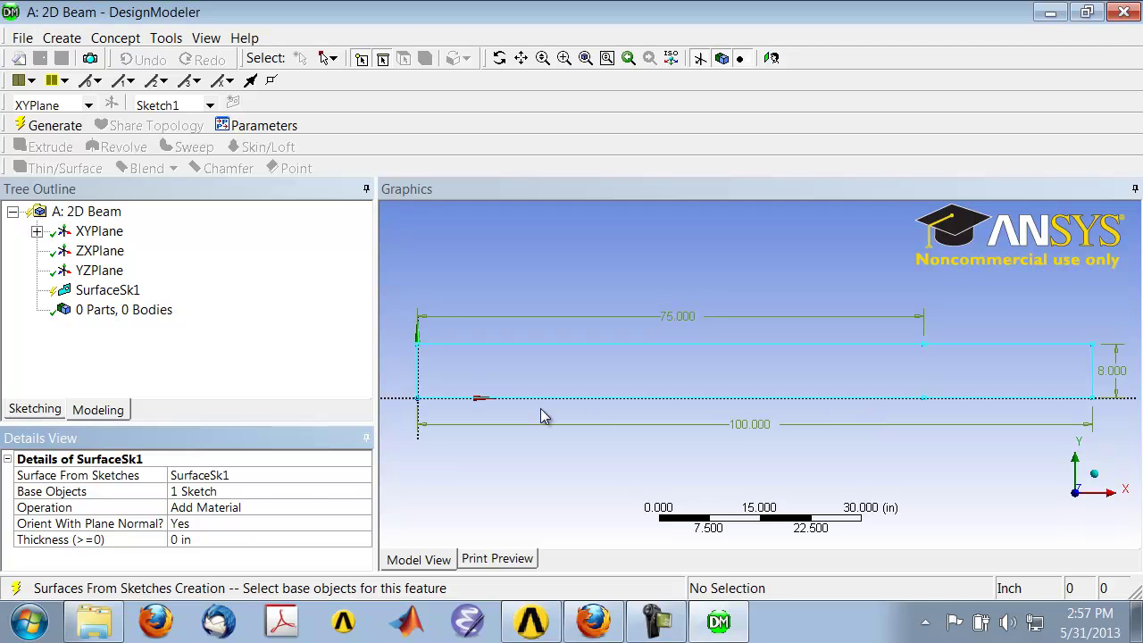
{"action": "left_click", "coordinate": [56, 126]}
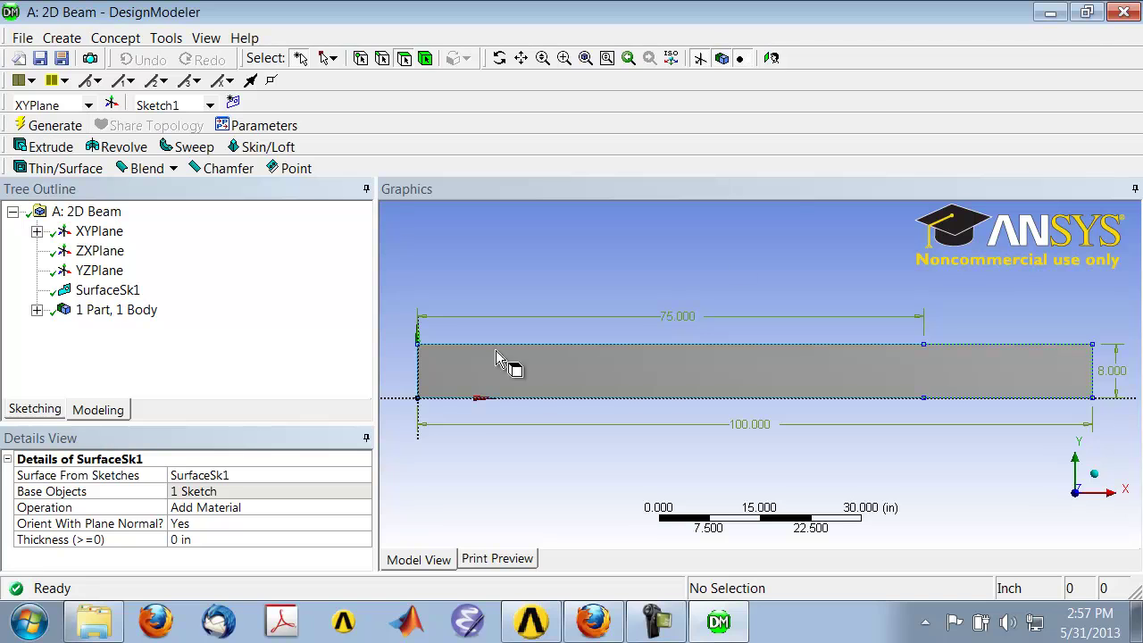
Hide the sketch plane and select the Surface Body to confirm its 800 in² area
{"action": "left_click", "coordinate": [701, 59]}
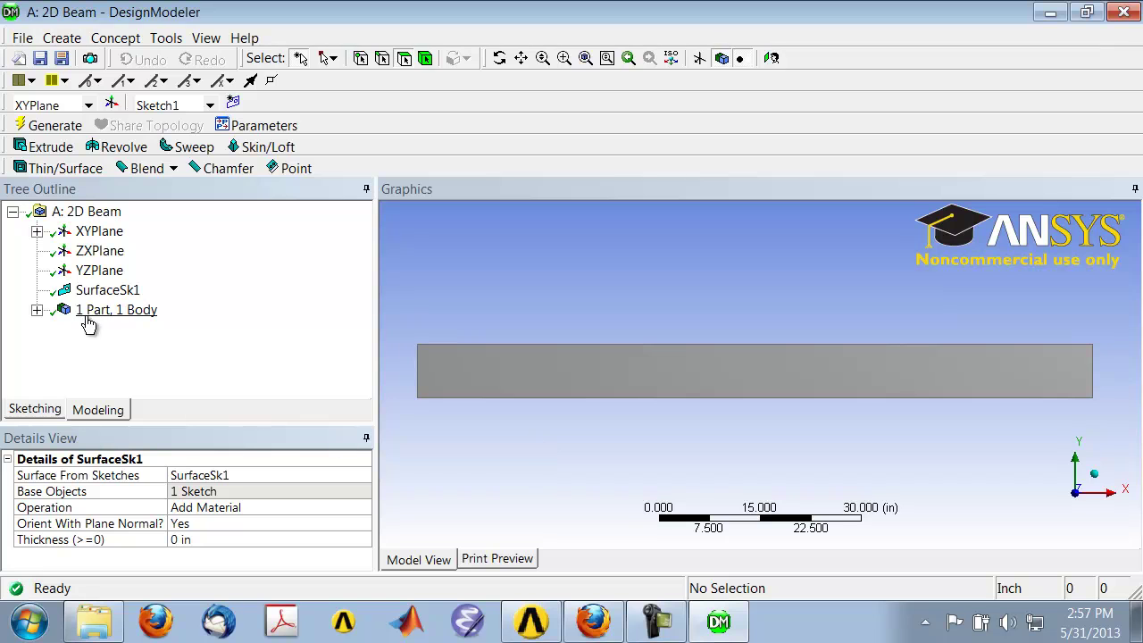
{"action": "left_click", "coordinate": [37, 310]}
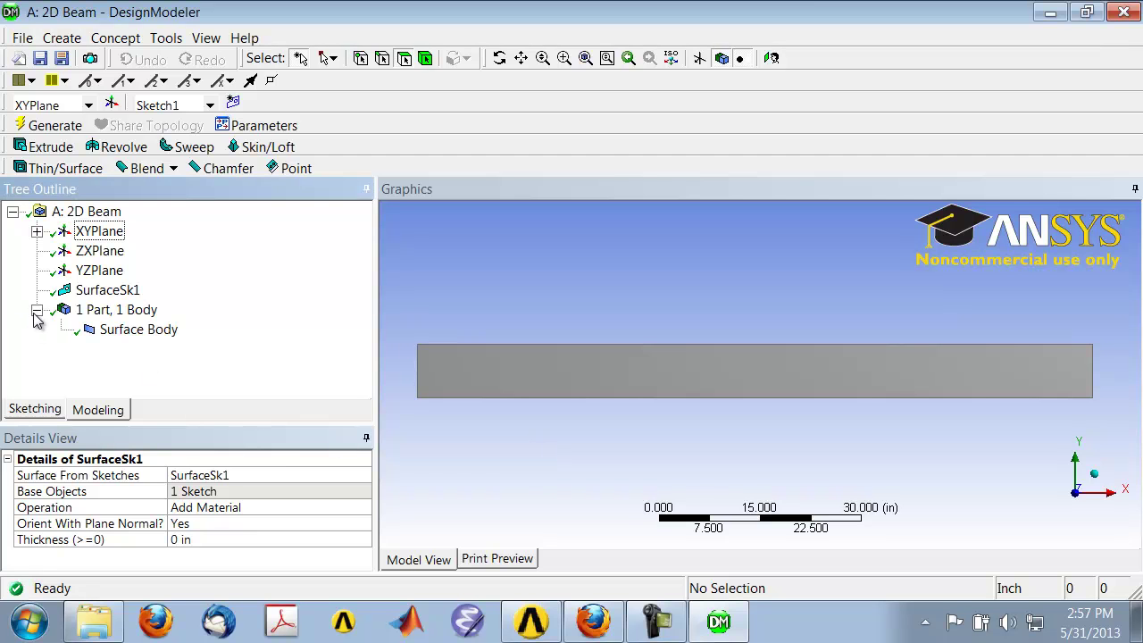
{"action": "left_click", "coordinate": [130, 330]}
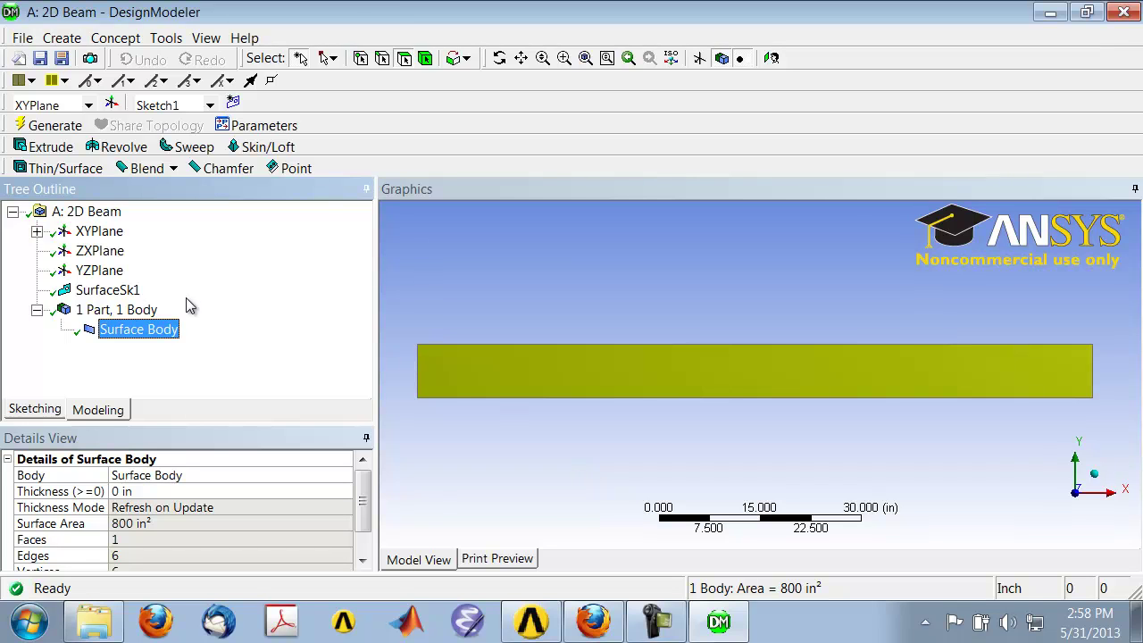
Save the project, close DesignModeler, and return to the Workbench project schematic
{"action": "left_click", "coordinate": [39, 59]}
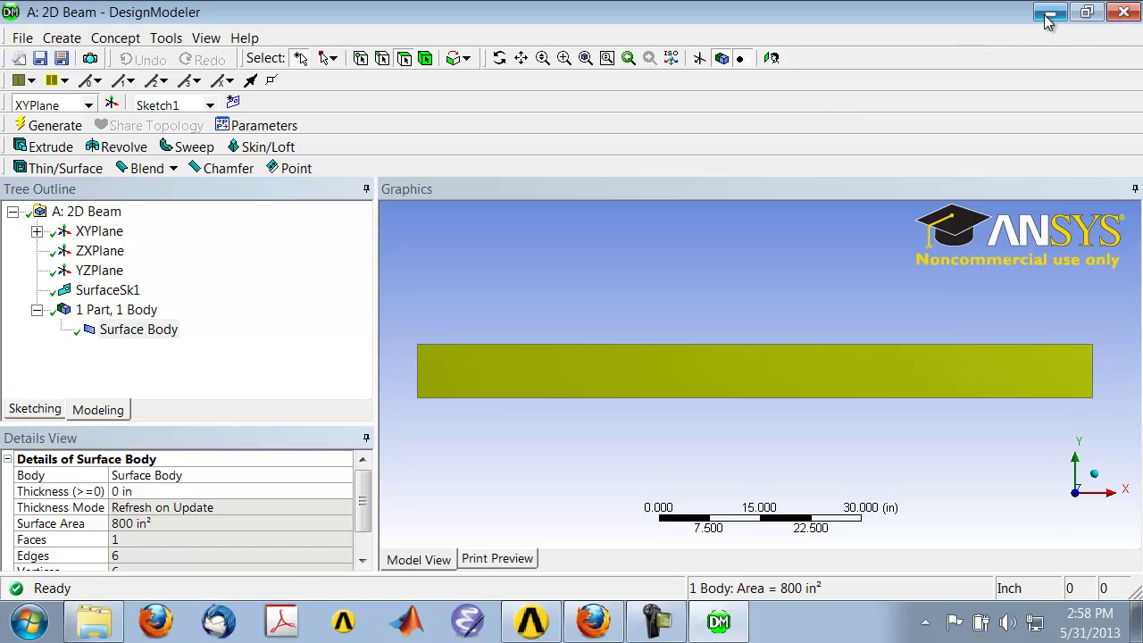
{"action": "left_click", "coordinate": [1129, 15]}
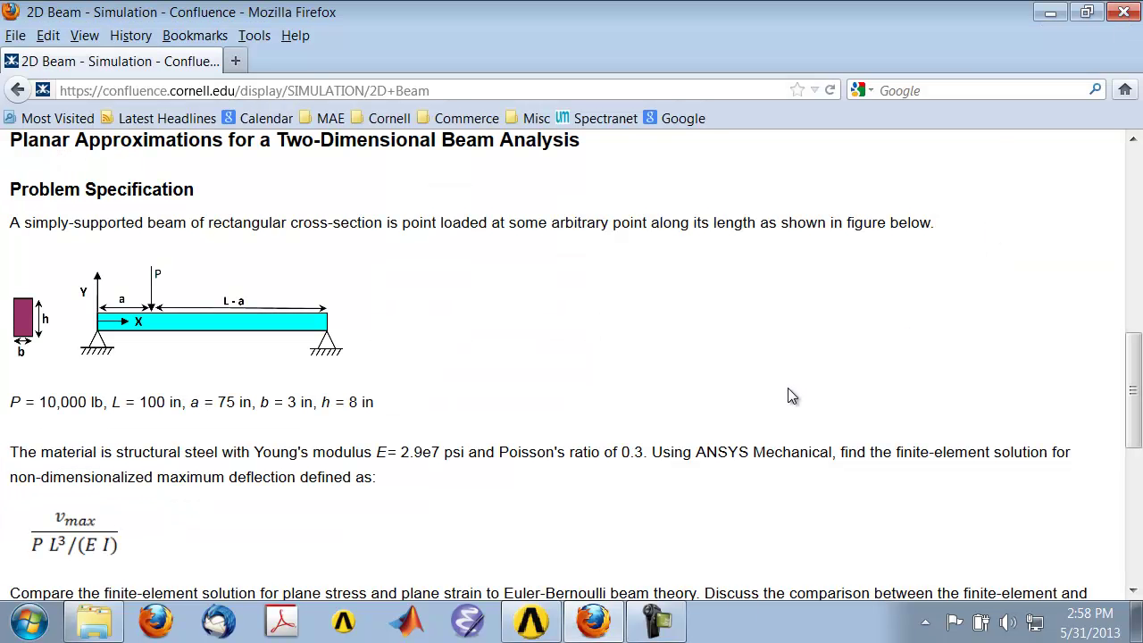
{"action": "left_click", "coordinate": [534, 625]}
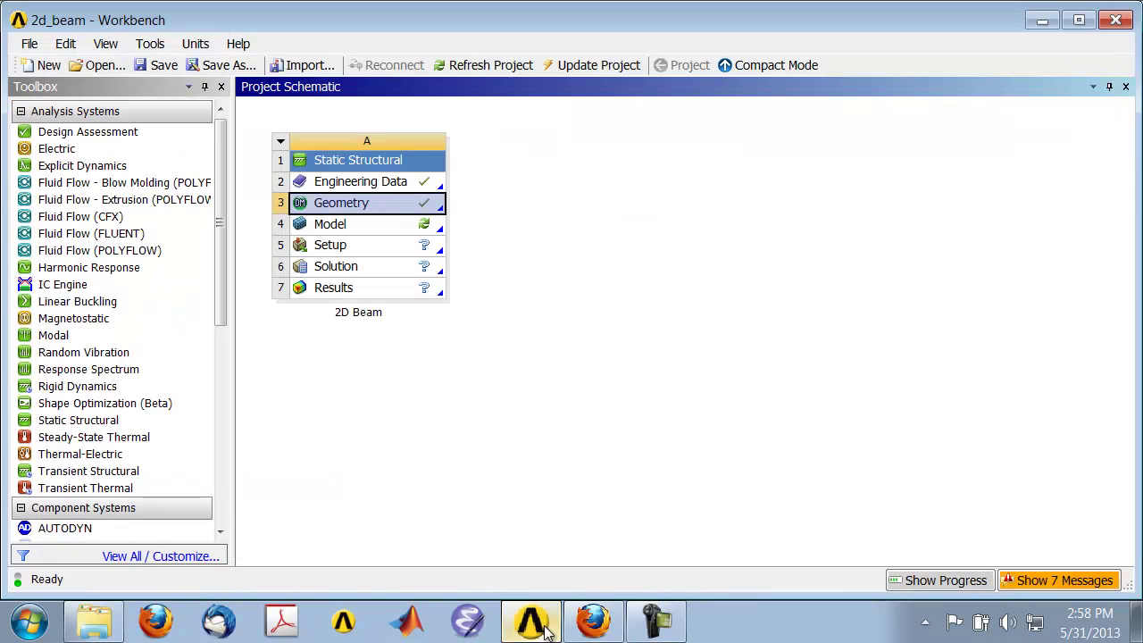